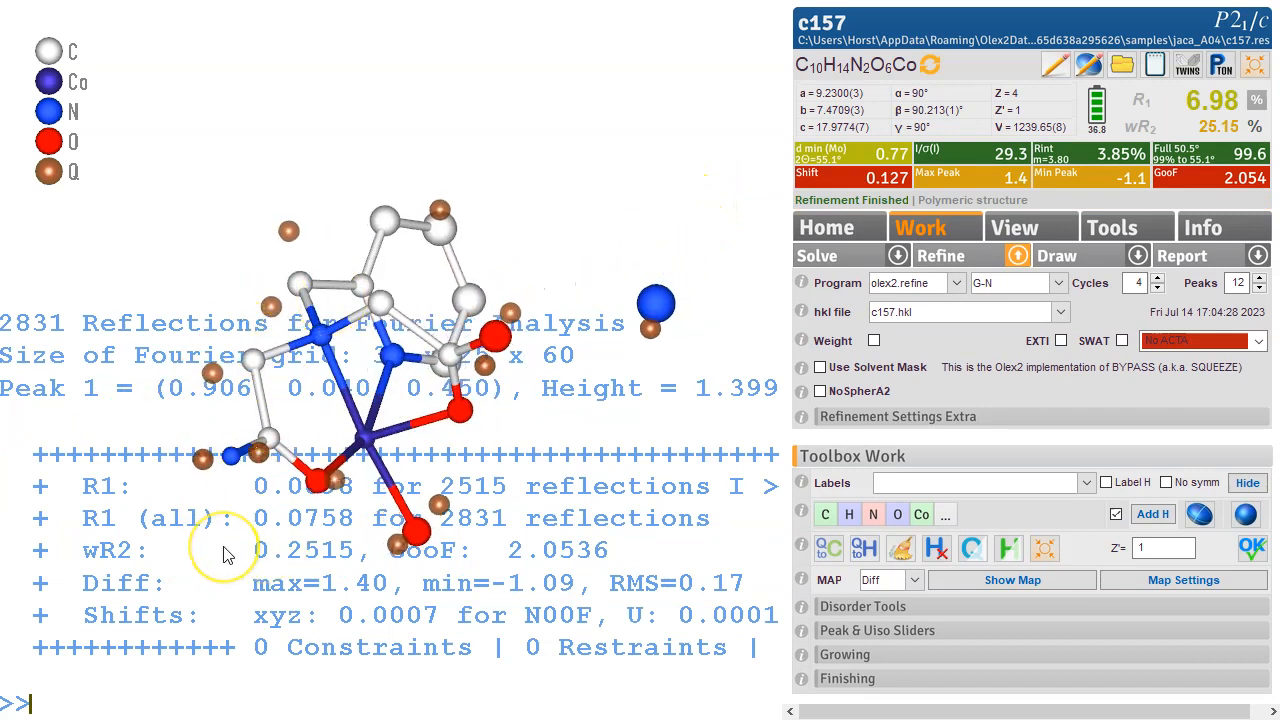
Limit the displayed console text to 5 lines.
type("5")
key("Return")
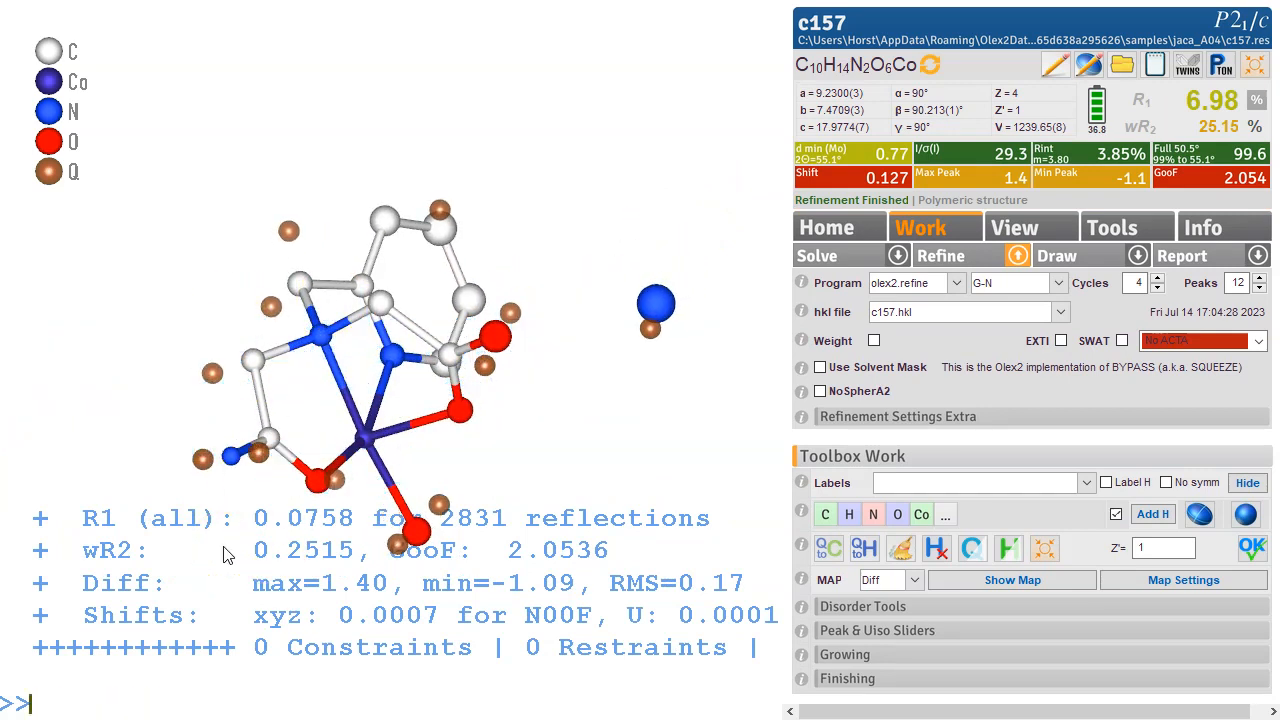
Show the difference density map and reassign the isolated nitrogen atom as oxygen.
left_click_drag(477, 251, 570, 197)
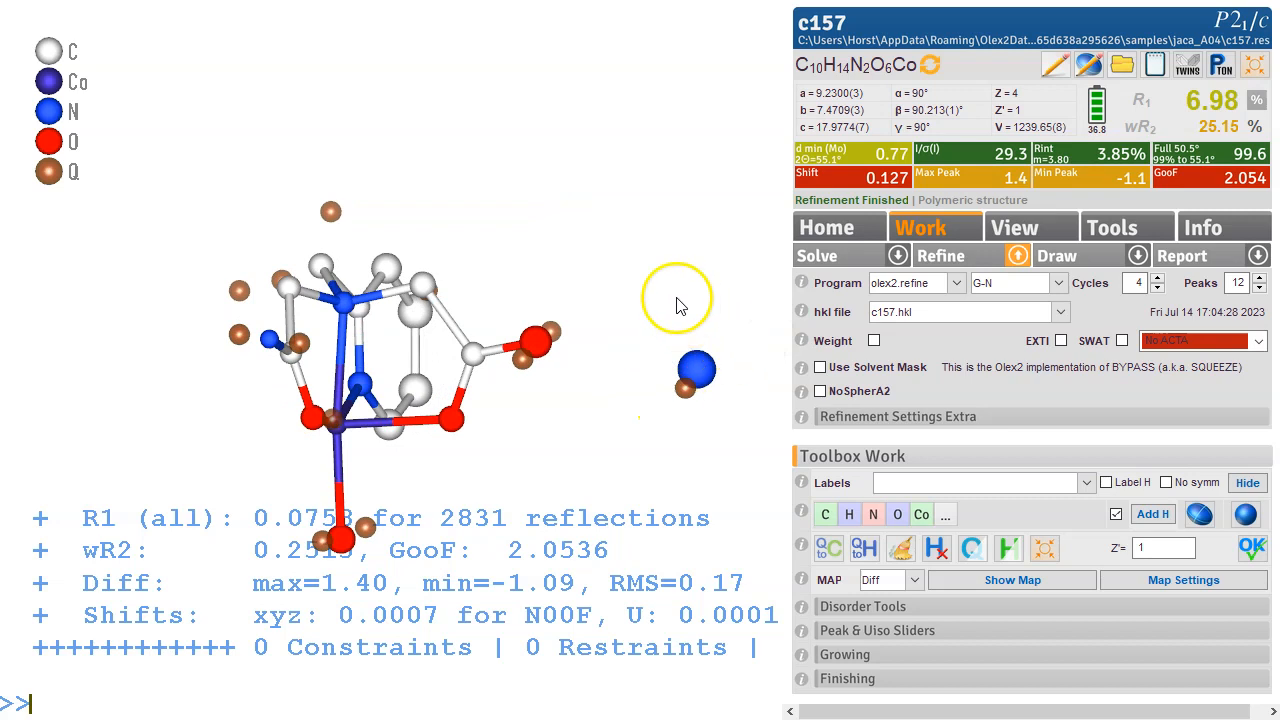
middle_click_drag(671, 258, 624, 225)
left_click_drag(624, 230, 539, 365)
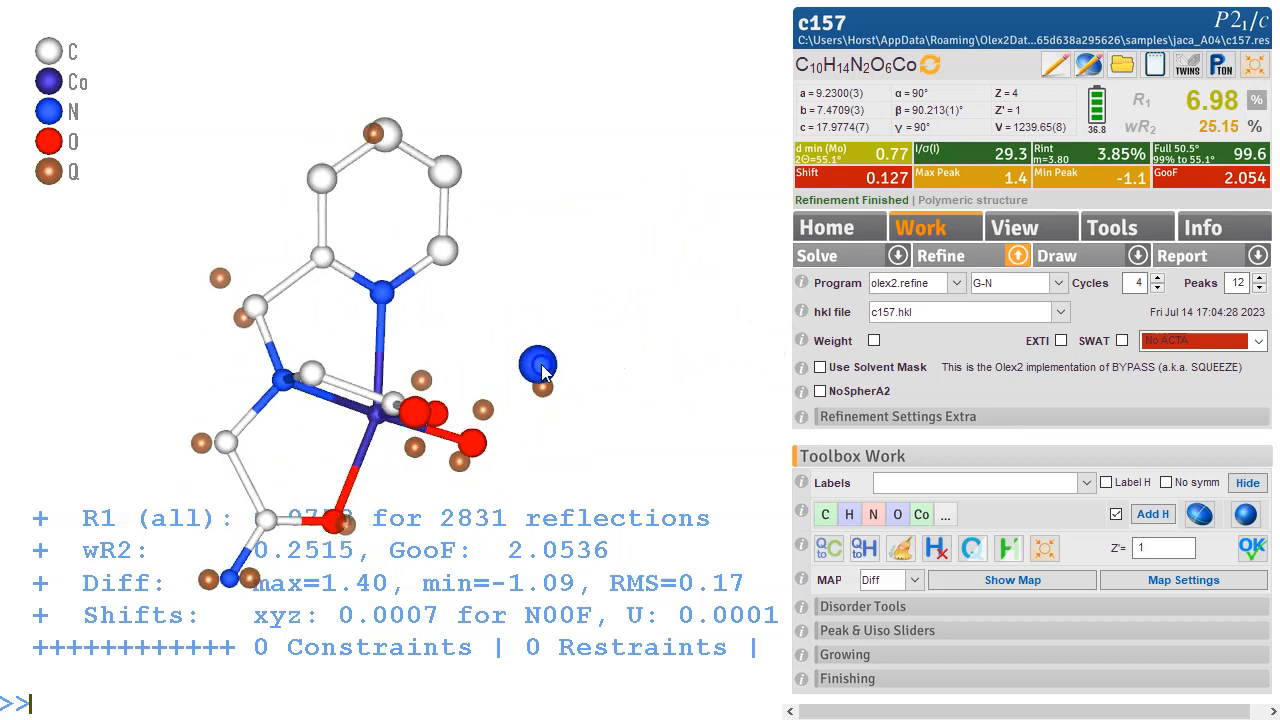
left_click_drag(586, 294, 606, 227)
key("ctrl+m")
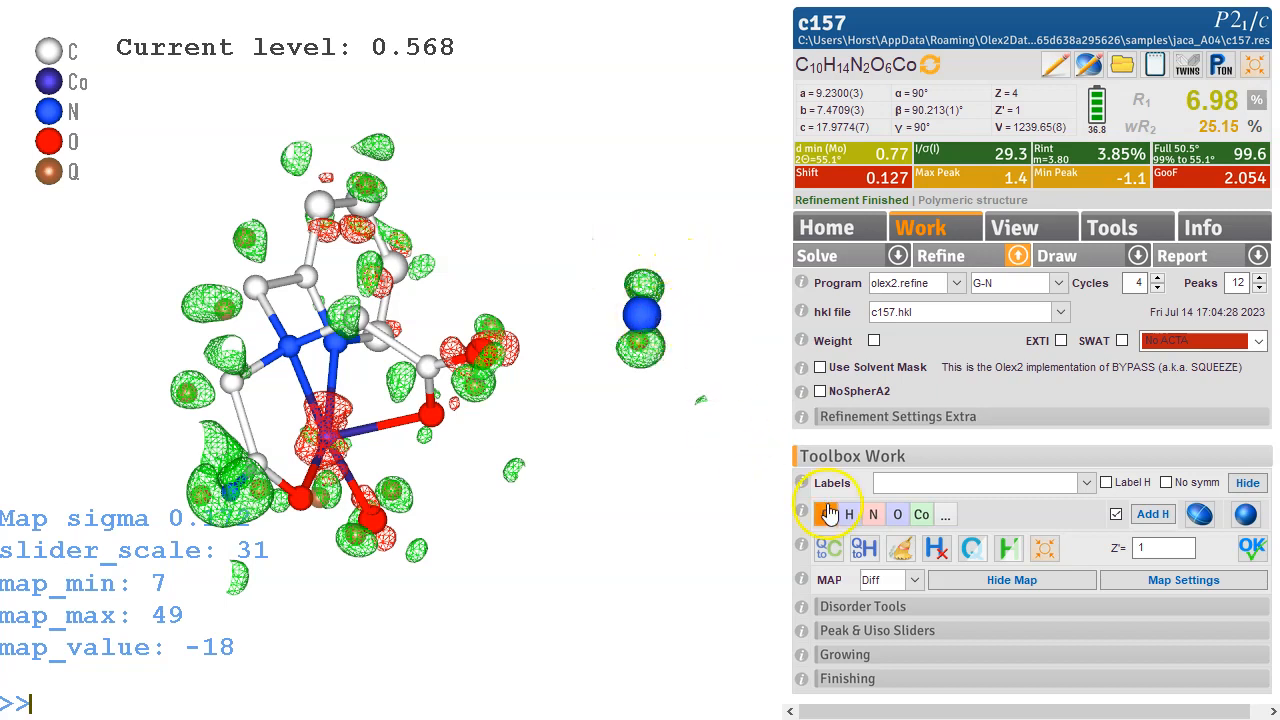
left_click(897, 514)
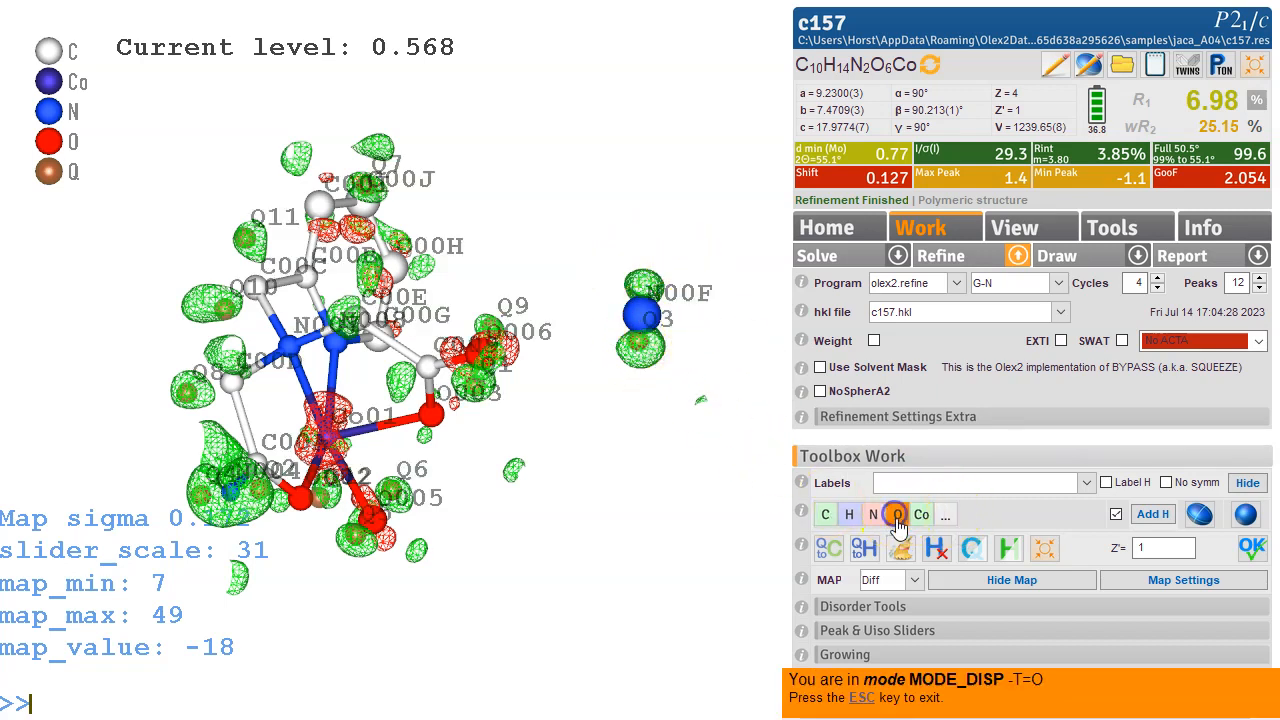
left_click(640, 316)
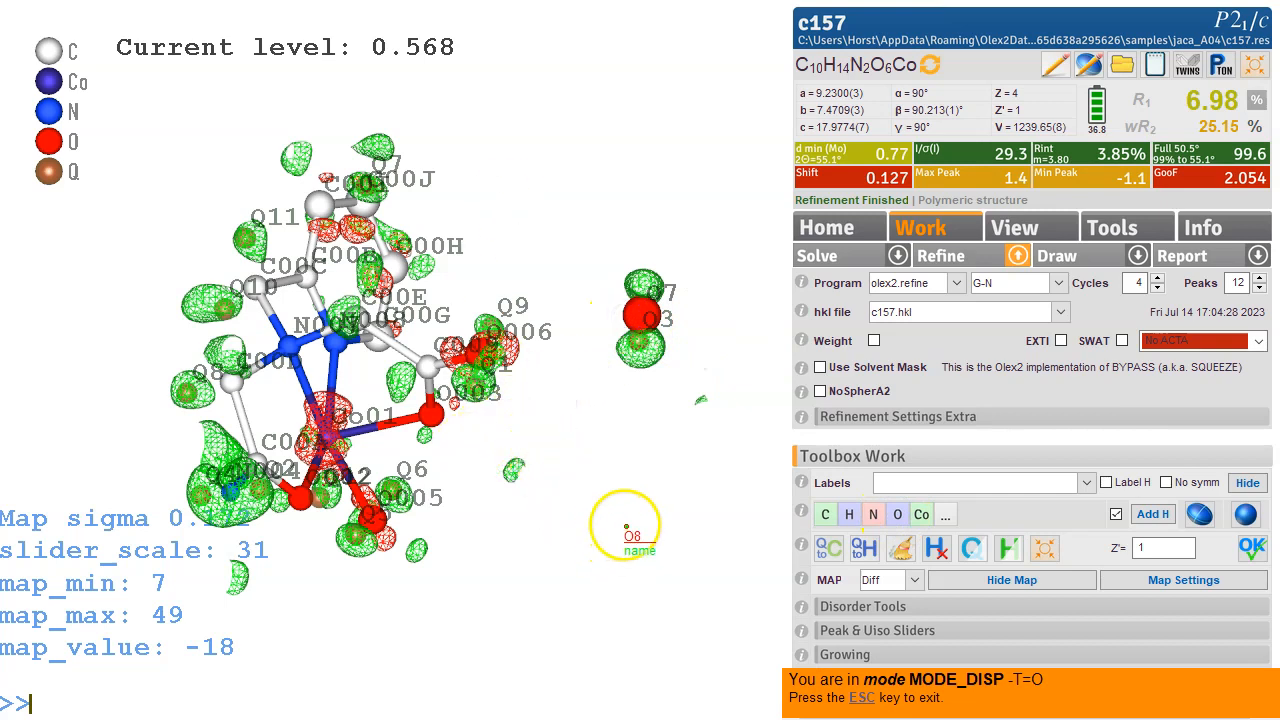
key("Escape")
Select the terminal nitrogen on the carboxylate carbon together with its two adjacent residual peaks and reassign them as oxygen.
left_click_drag(651, 366, 594, 464)
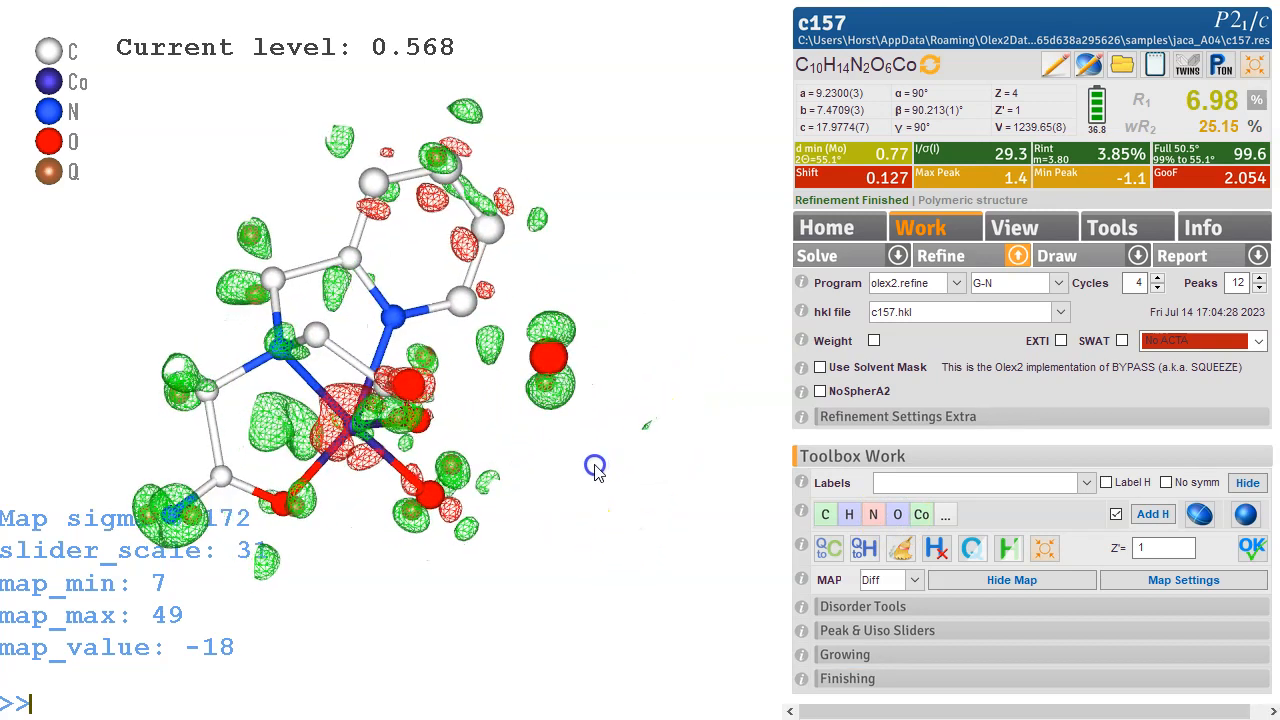
mouse_move(170, 478)
left_mouse_down()
mouse_move(188, 462)
mouse_move(173, 460)
left_mouse_up()
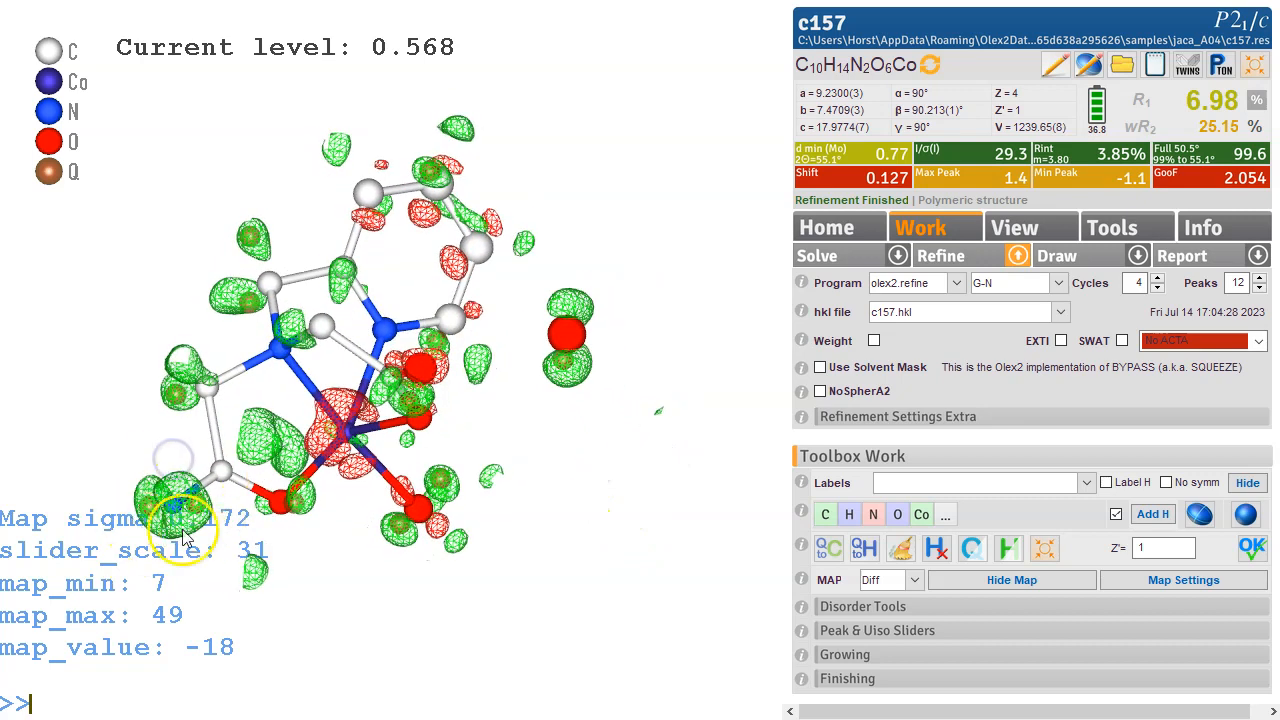
left_click_drag(557, 351, 727, 180)
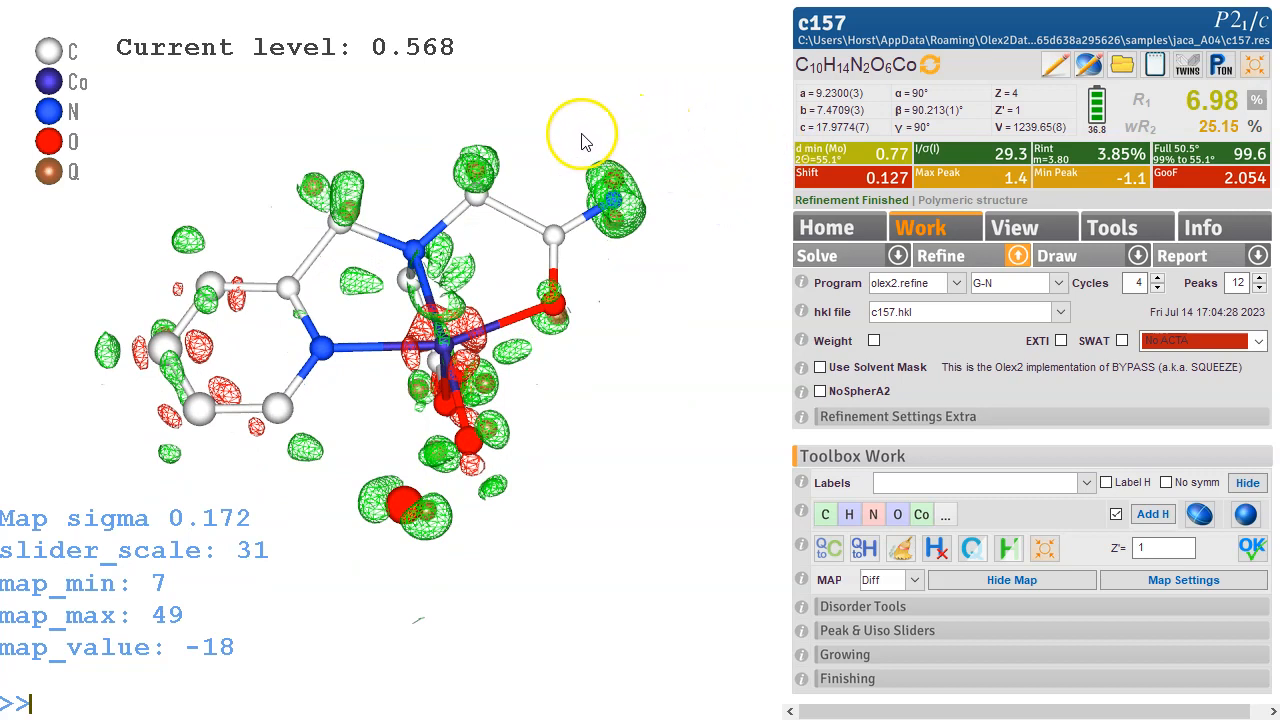
left_click_drag(618, 203, 616, 227)
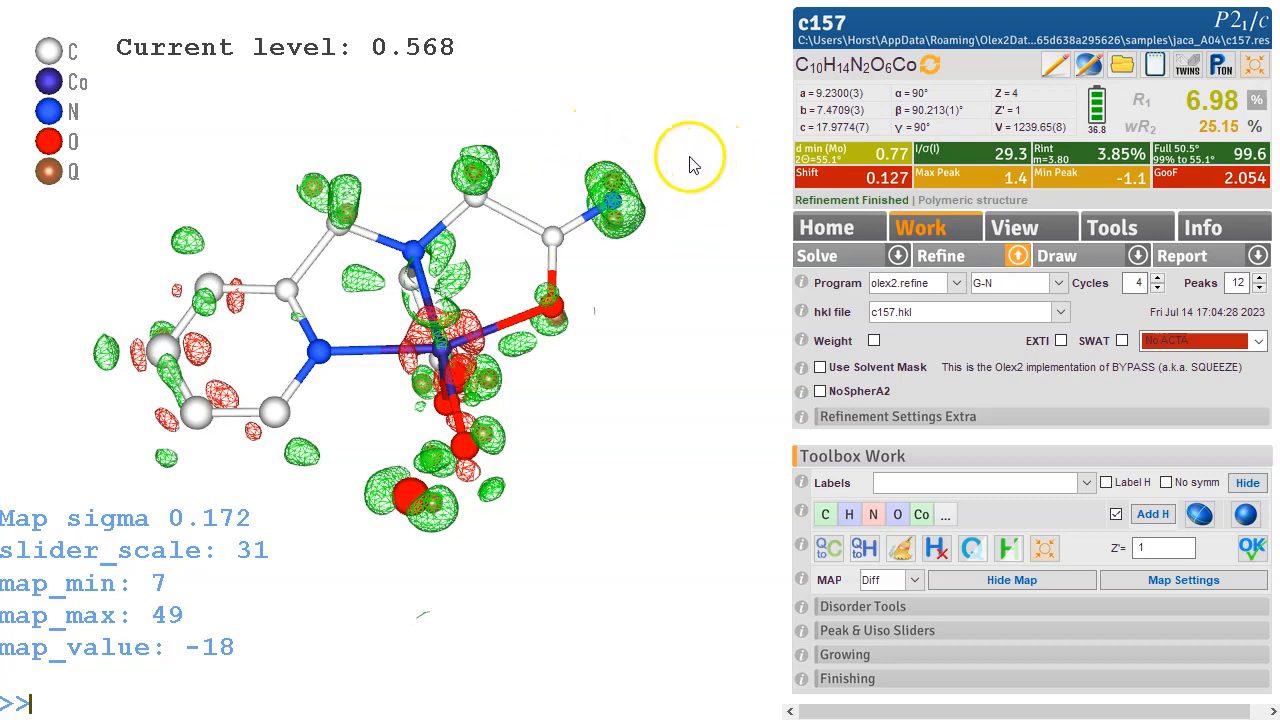
left_click_drag(587, 143, 702, 278)
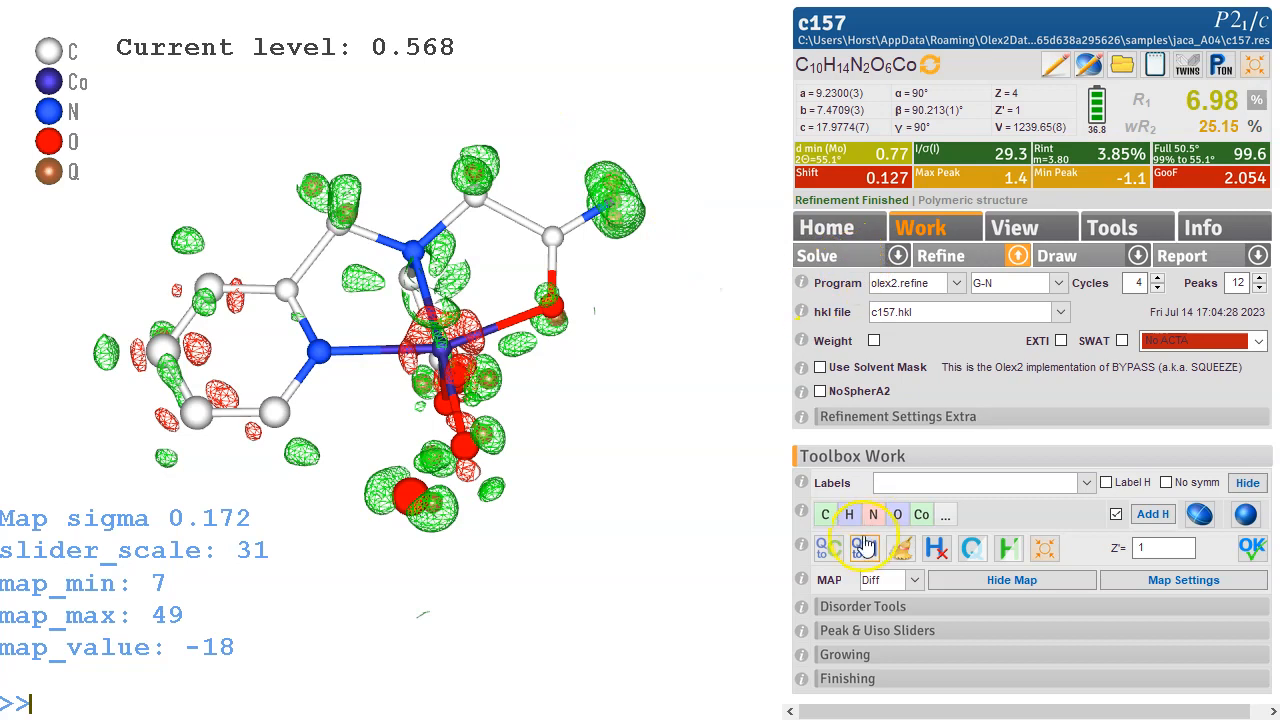
left_click(897, 518)
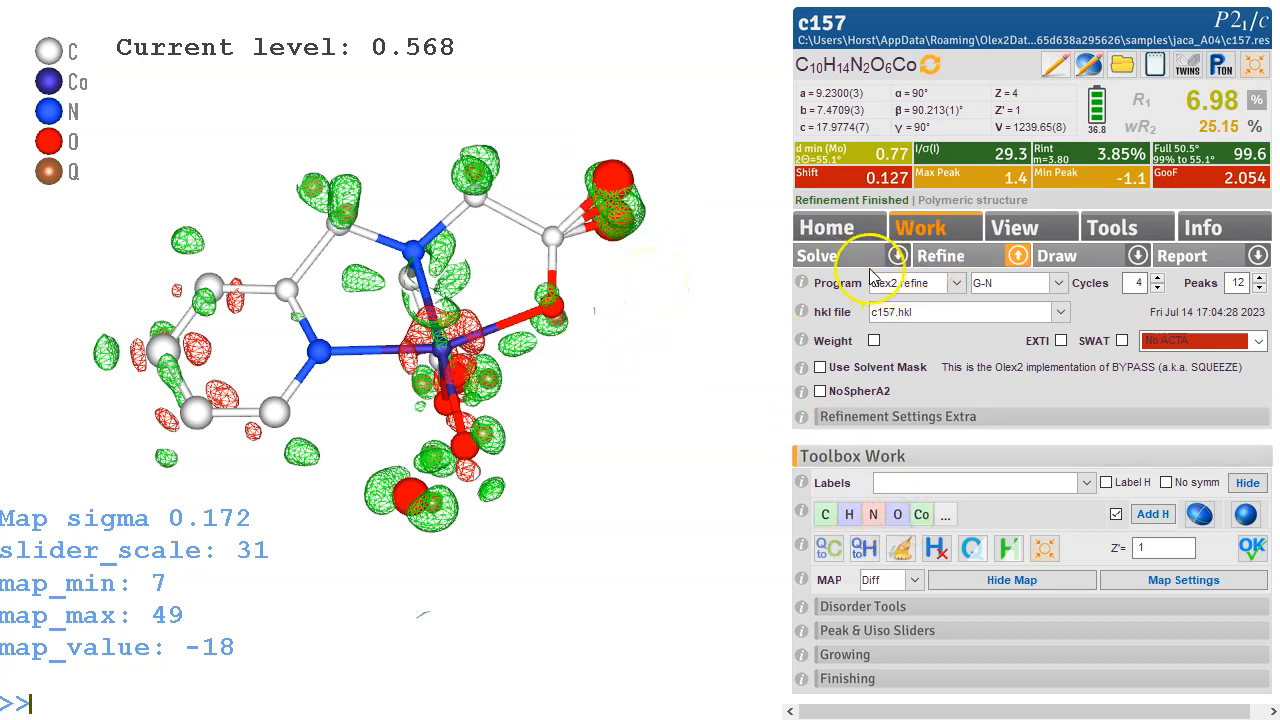
Hide the density map and delete the two surplus oxygen atoms beside the terminal carboxylate oxygen.
key("ctrl+m")
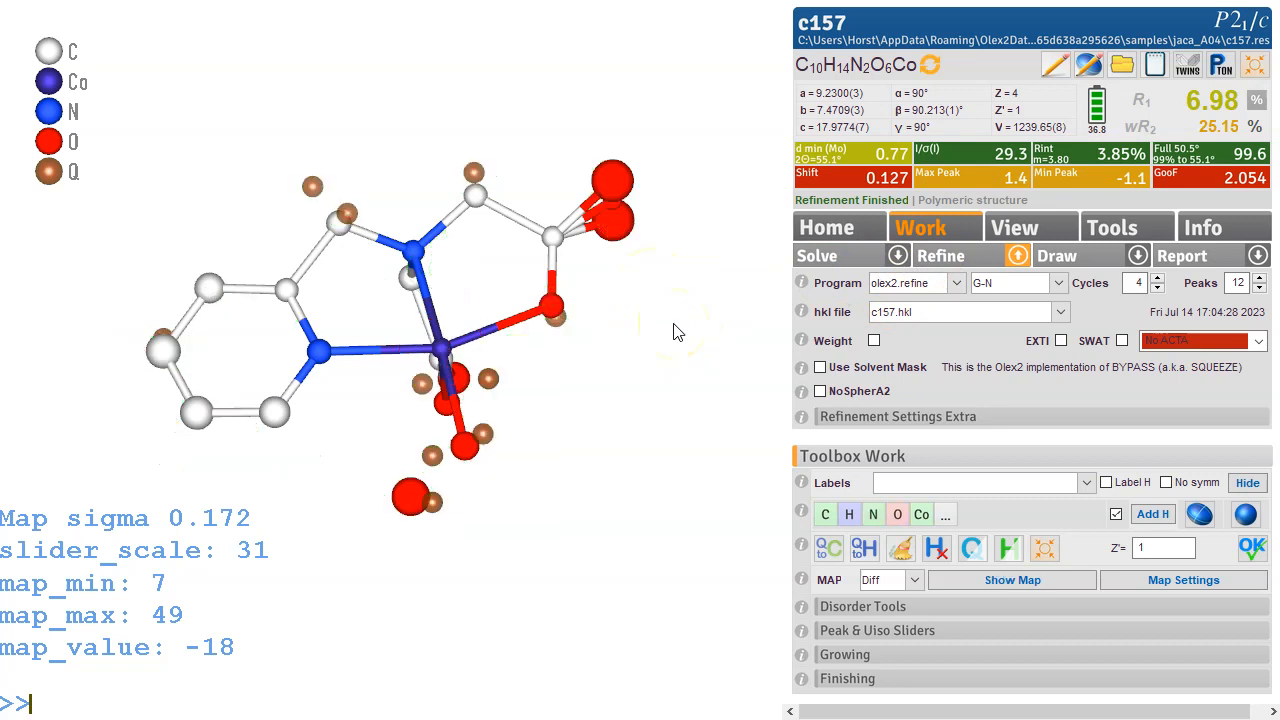
left_click(608, 182)
left_click(612, 222)
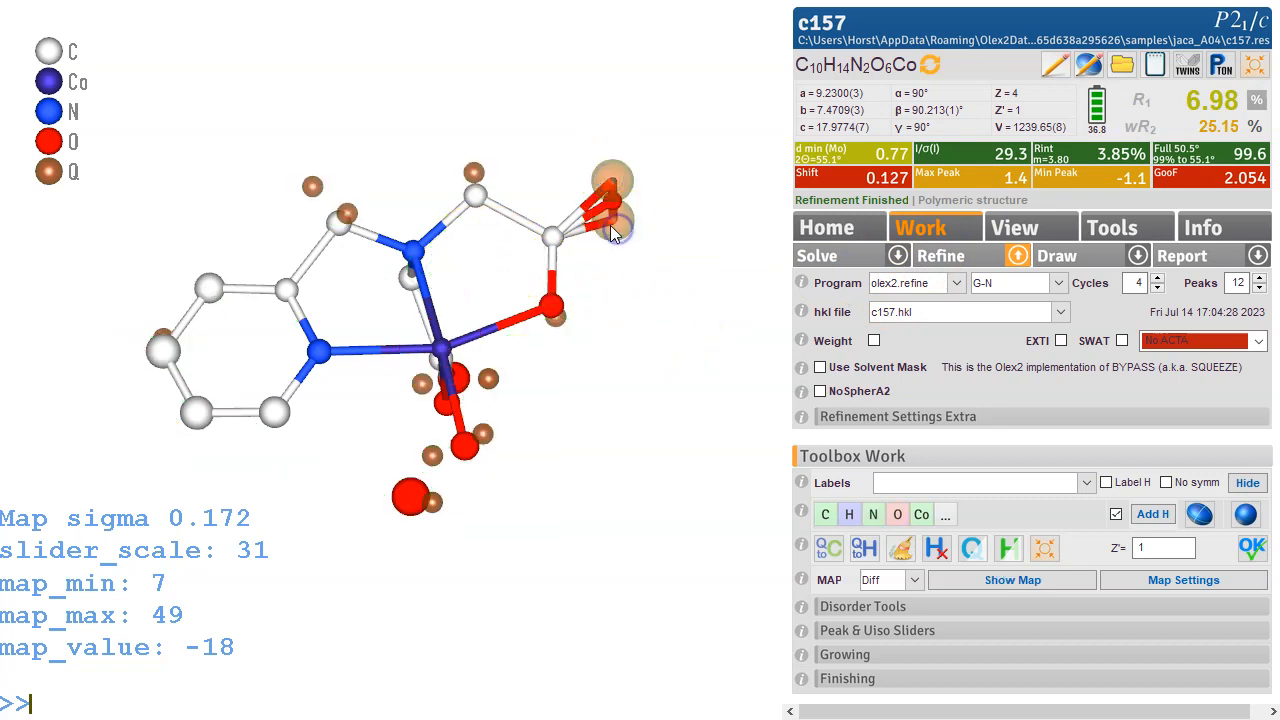
key("Delete")
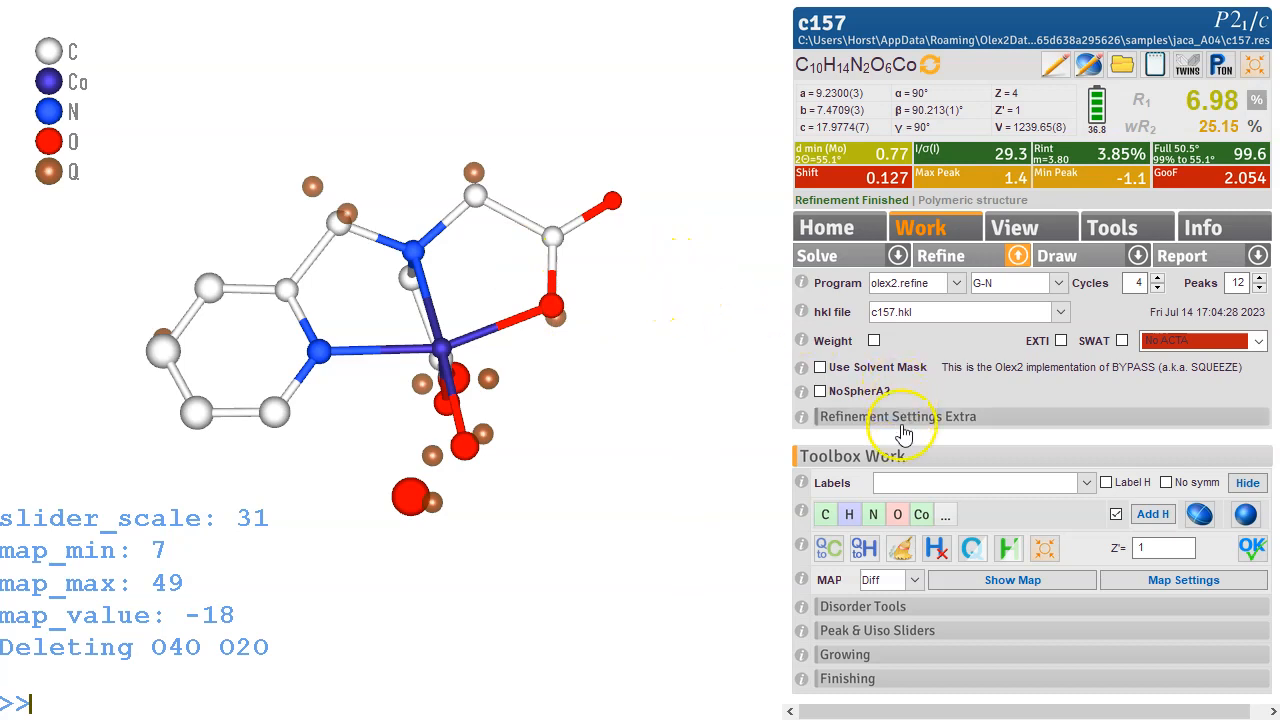
Refine the corrected model, make its atoms anisotropic and refine it again.
left_click(960, 543)
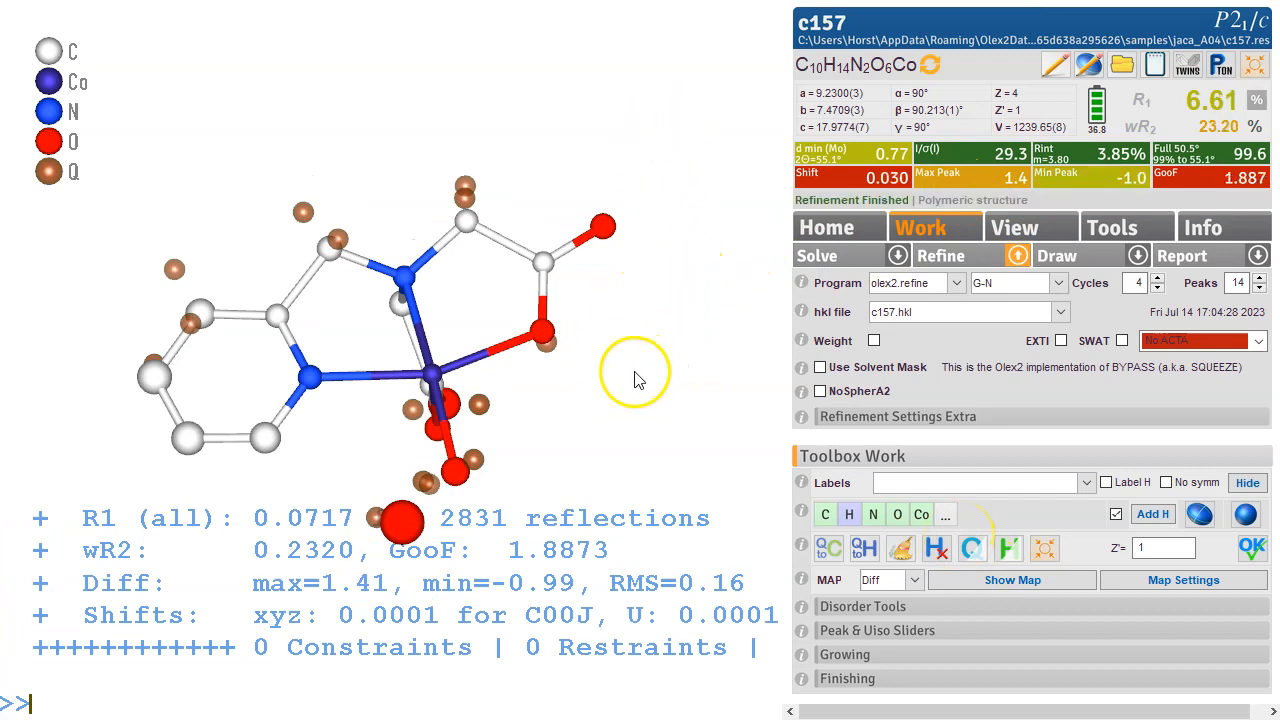
left_click_drag(620, 290, 620, 409)
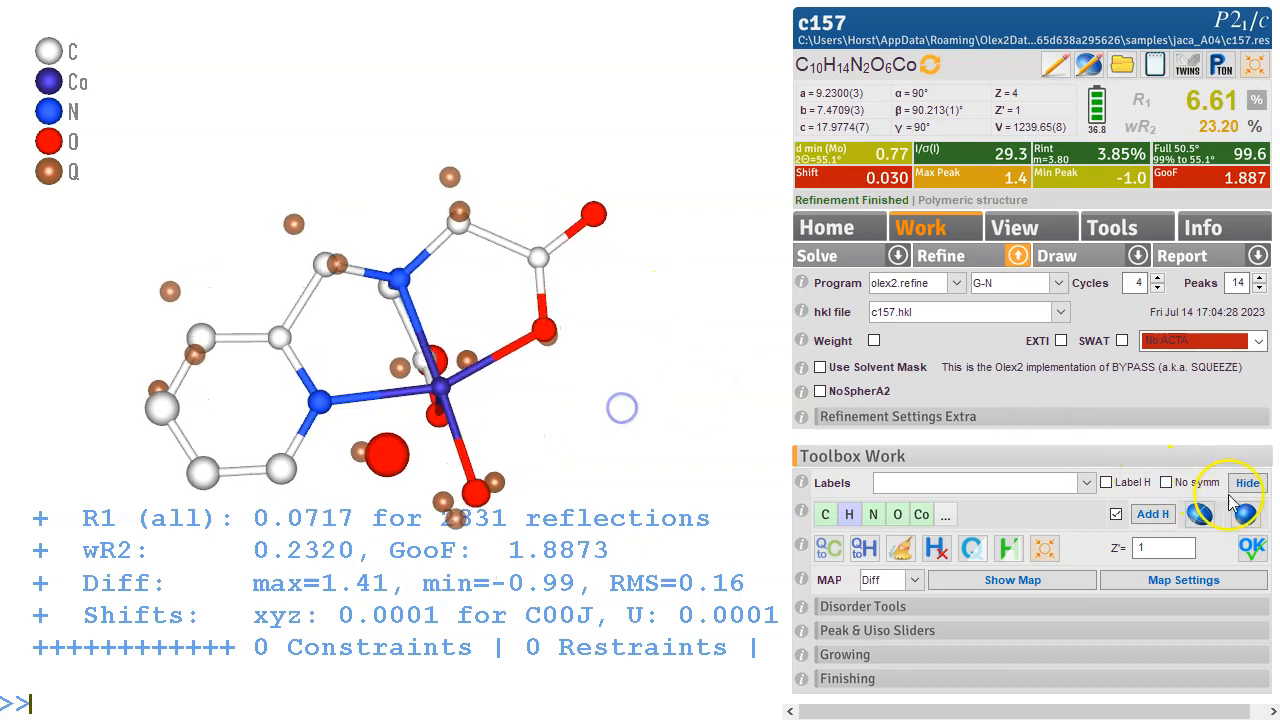
left_click(1196, 514)
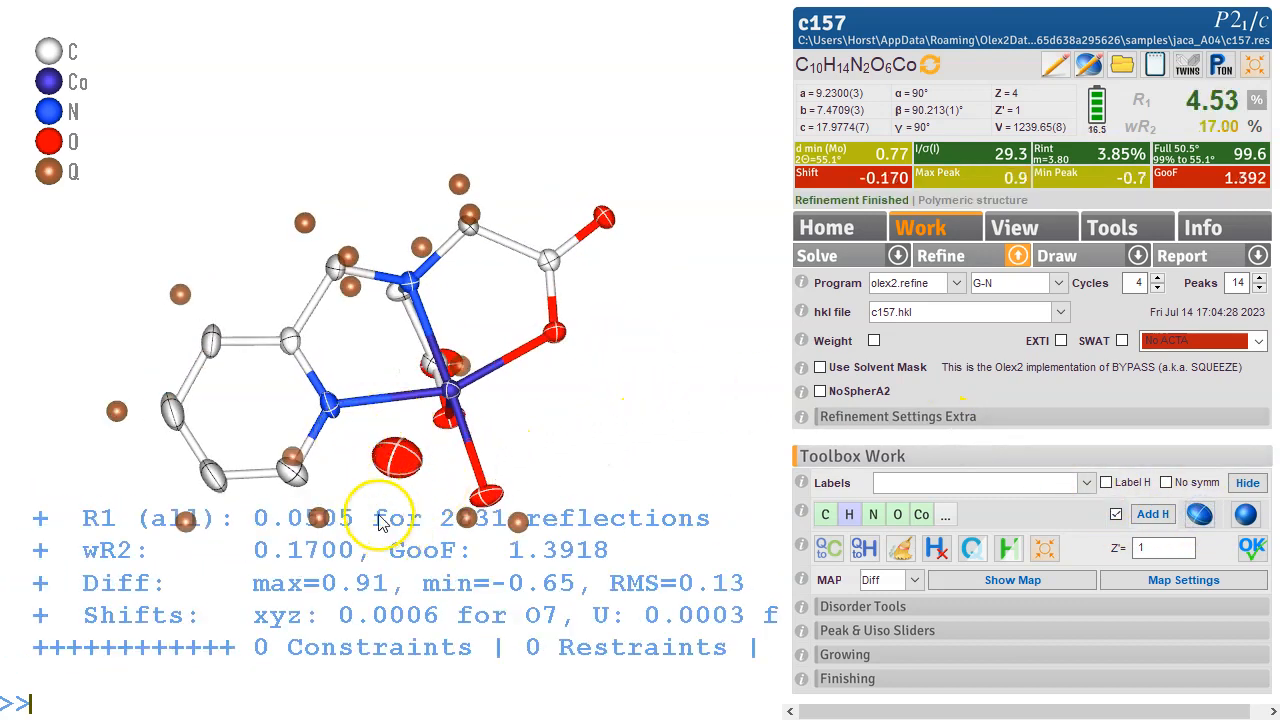
Add hydrogen atoms to the structure and refine the model.
left_click_drag(260, 412, 697, 183)
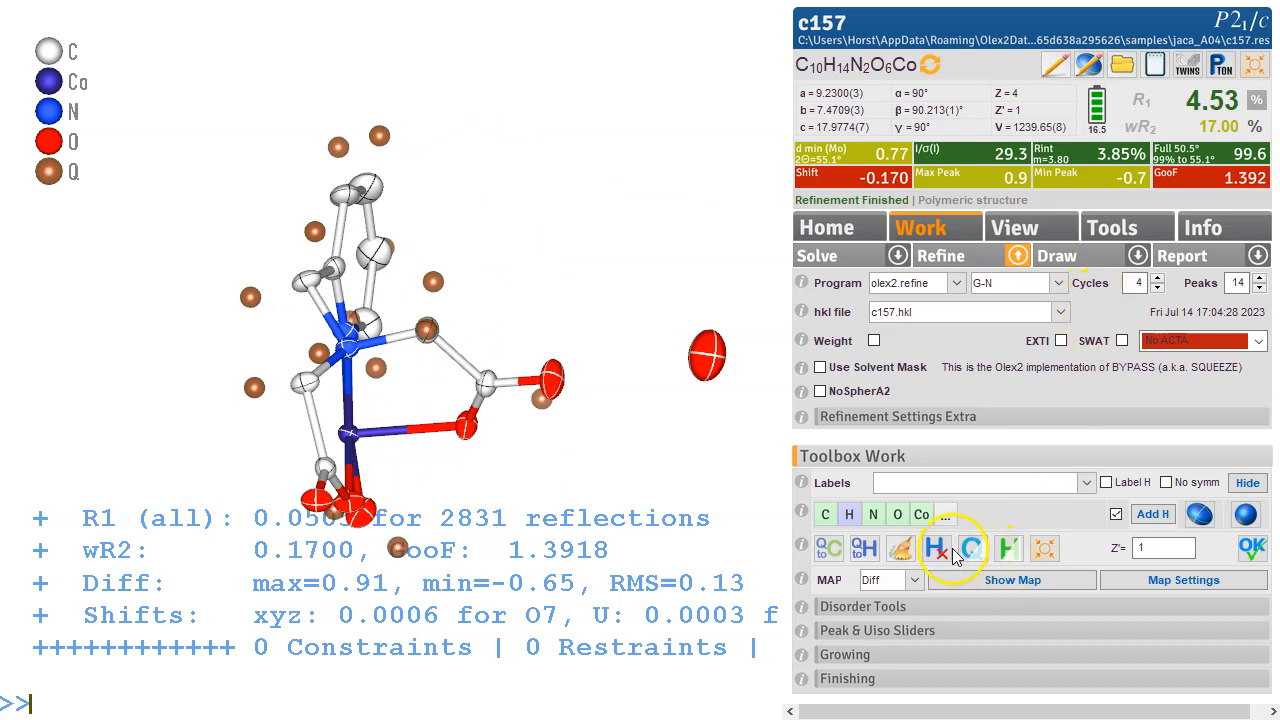
left_click_drag(622, 594, 420, 588)
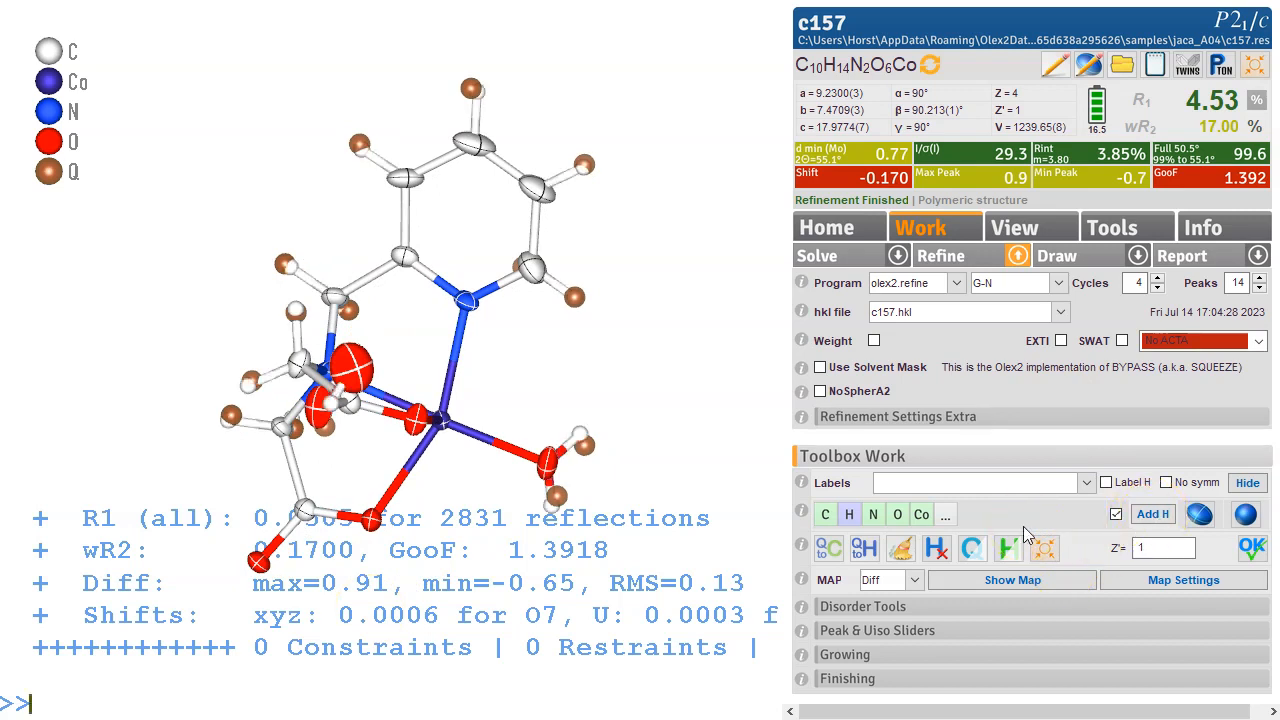
left_click_drag(609, 271, 521, 263)
key("ctrl+r")
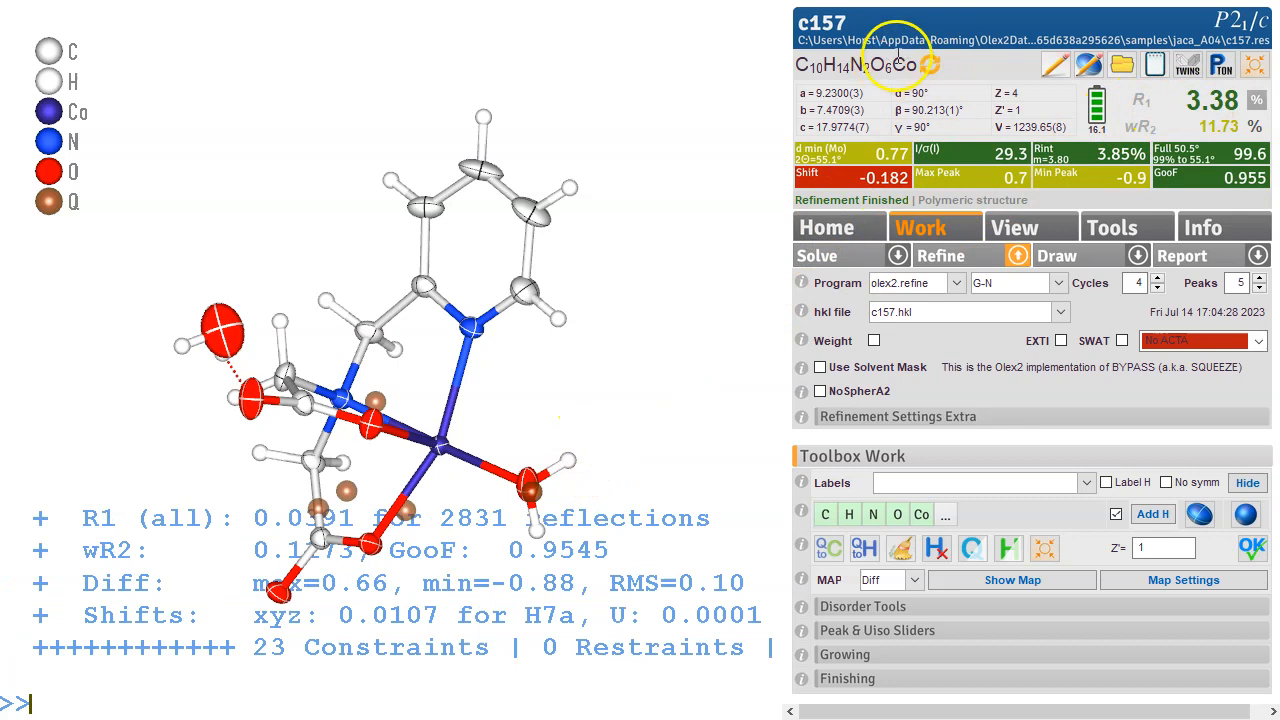
Hide the residual peaks and inspect the difference density map around the water molecule bonded to cobalt.
left_click_drag(554, 264, 632, 163)
key("ctrl+q")
key("ctrl+q")
key("ctrl+m")
left_click_drag(513, 348, 689, 314)
left_click_drag(577, 424, 724, 358)
left_click_drag(665, 258, 692, 307)
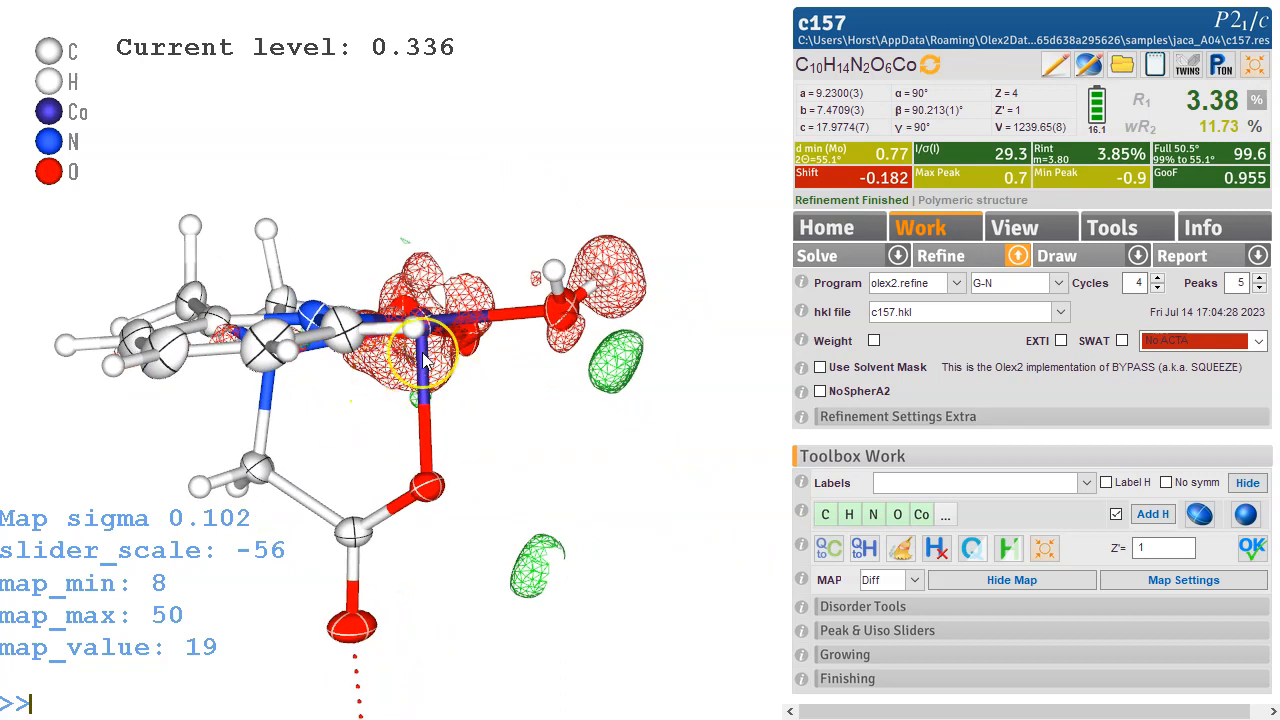
Delete the two hydrogen atoms on the cobalt-bound water and refine the model.
left_click_drag(520, 199, 742, 450)
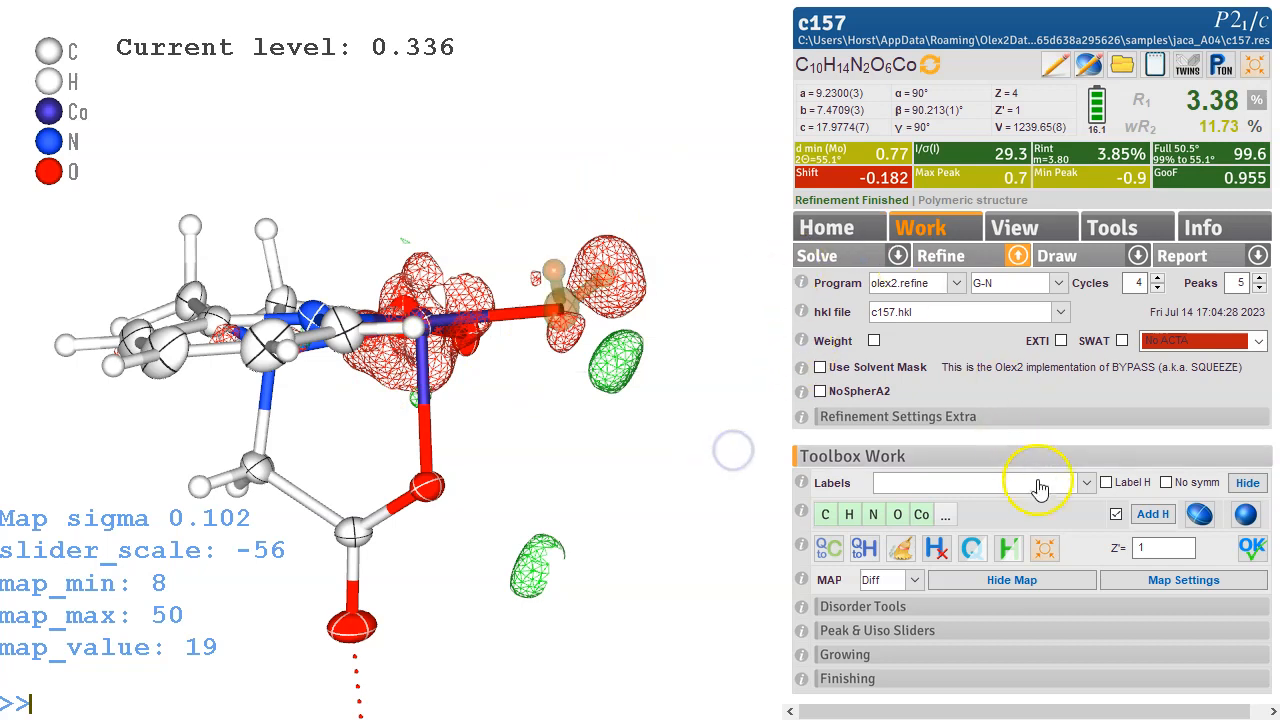
left_click(936, 551)
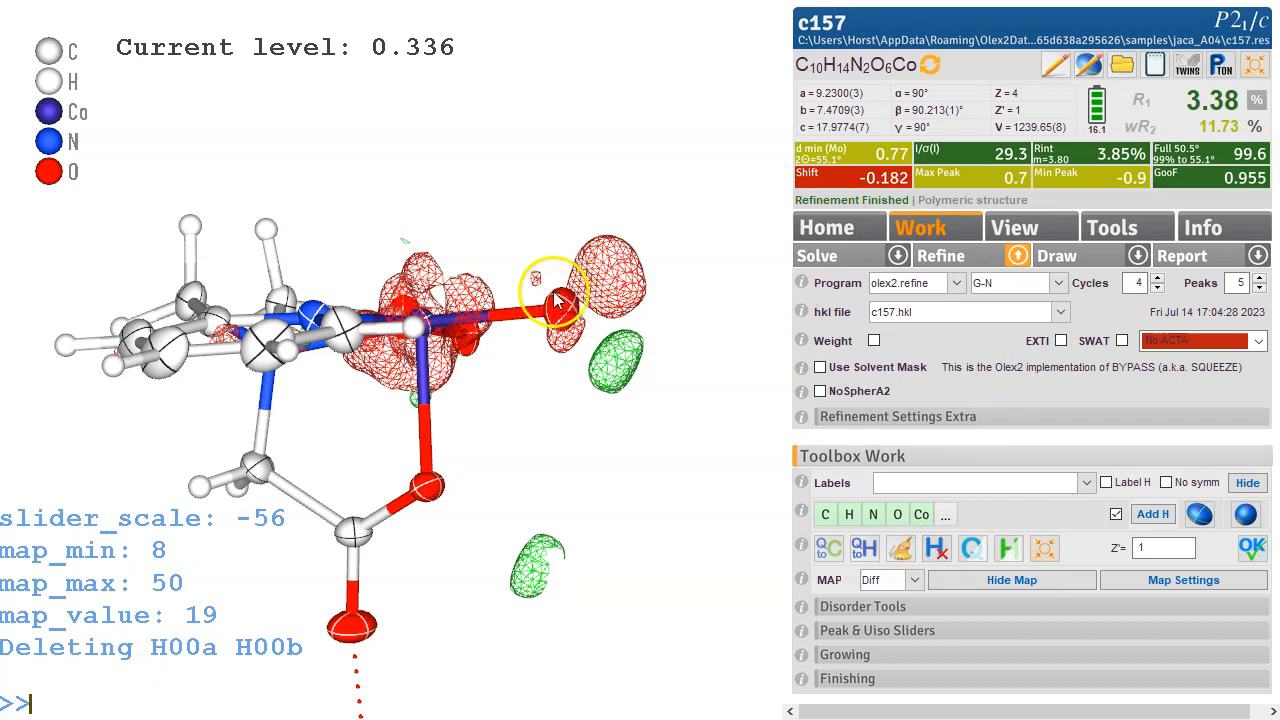
key("ctrl+r")
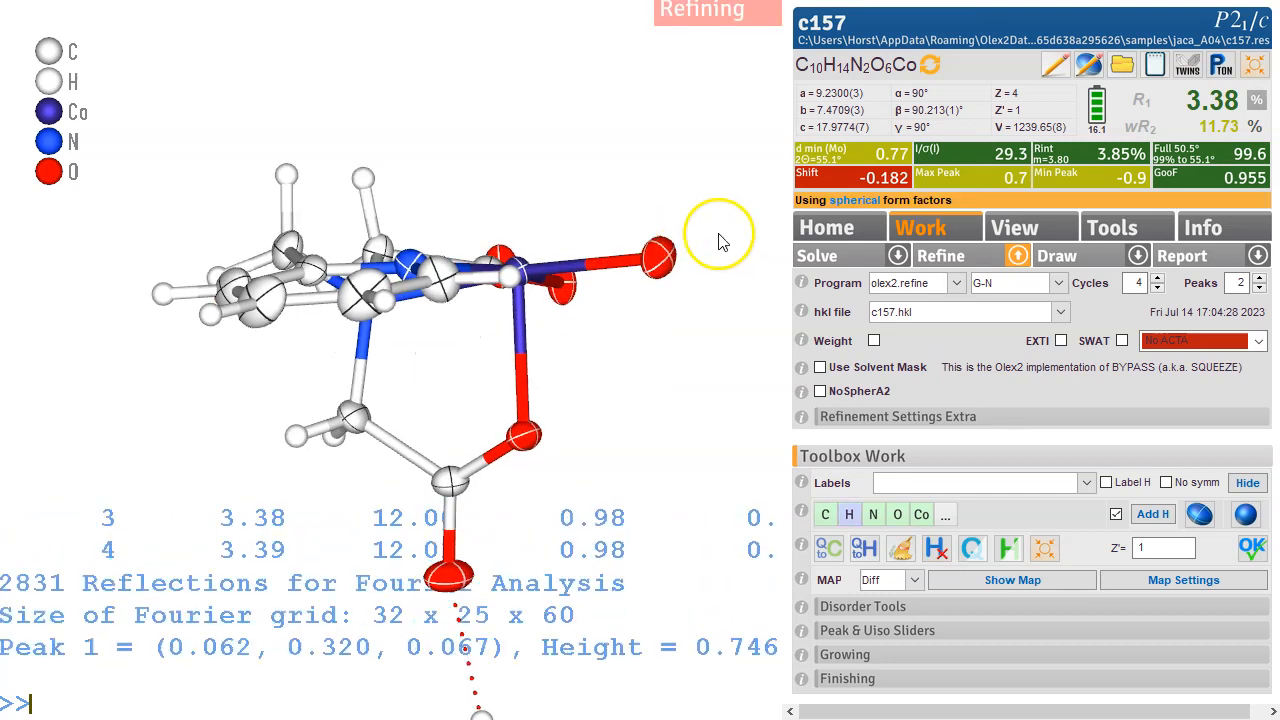
middle_click_drag(731, 304, 619, 341)
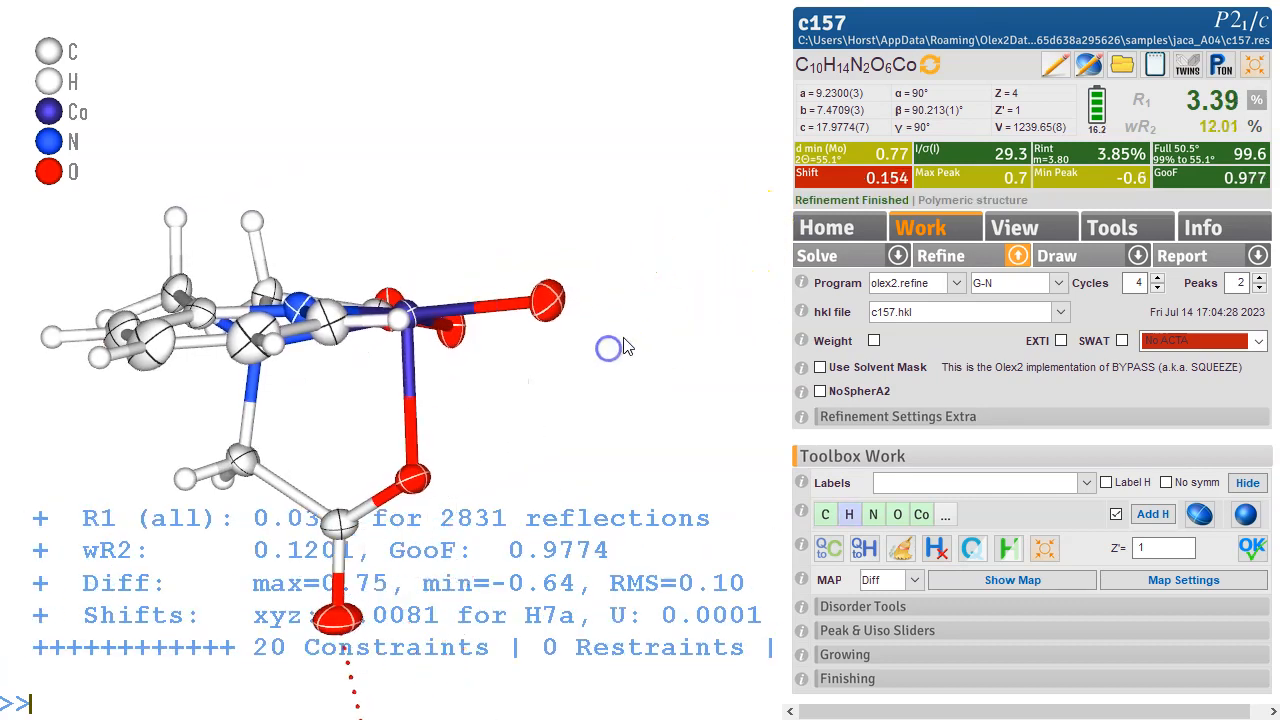
Select the cobalt-bound water oxygen beside the two residual peaks and add its hydrogen atoms with hadd -r.
left_click_drag(680, 343, 686, 291)
left_click(565, 334)
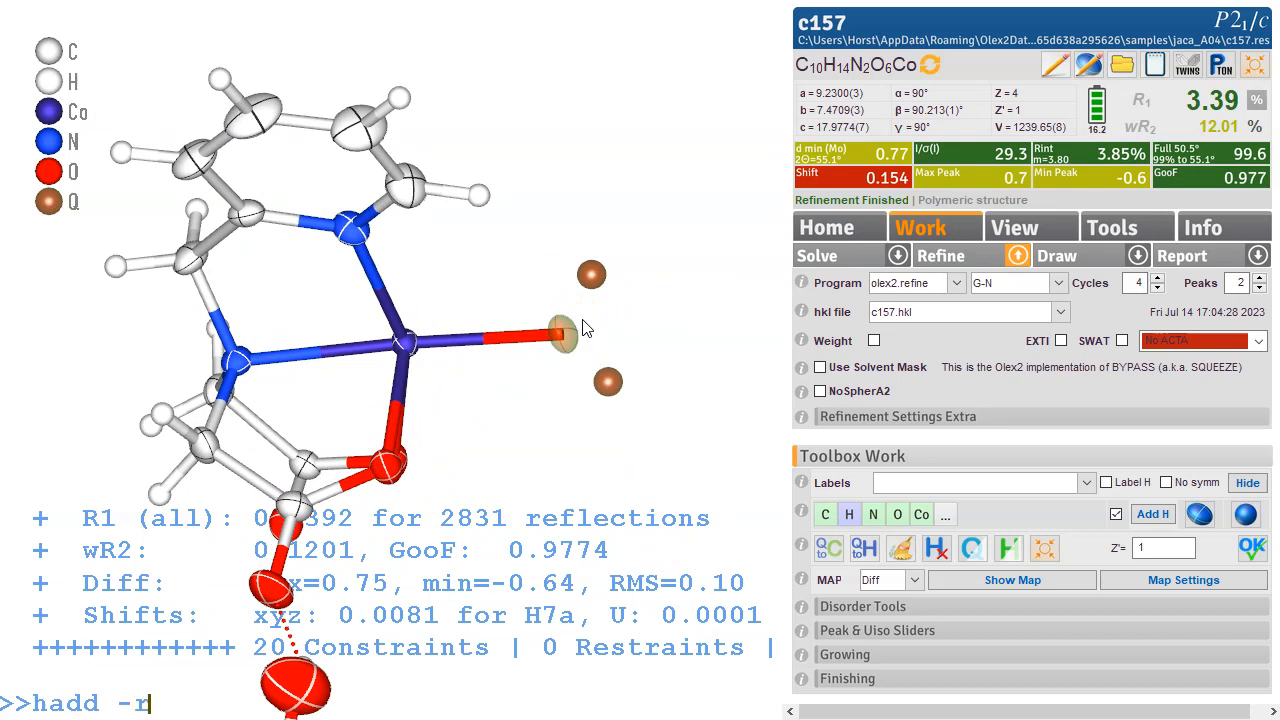
key("Return")
left_click_drag(651, 306, 597, 320)
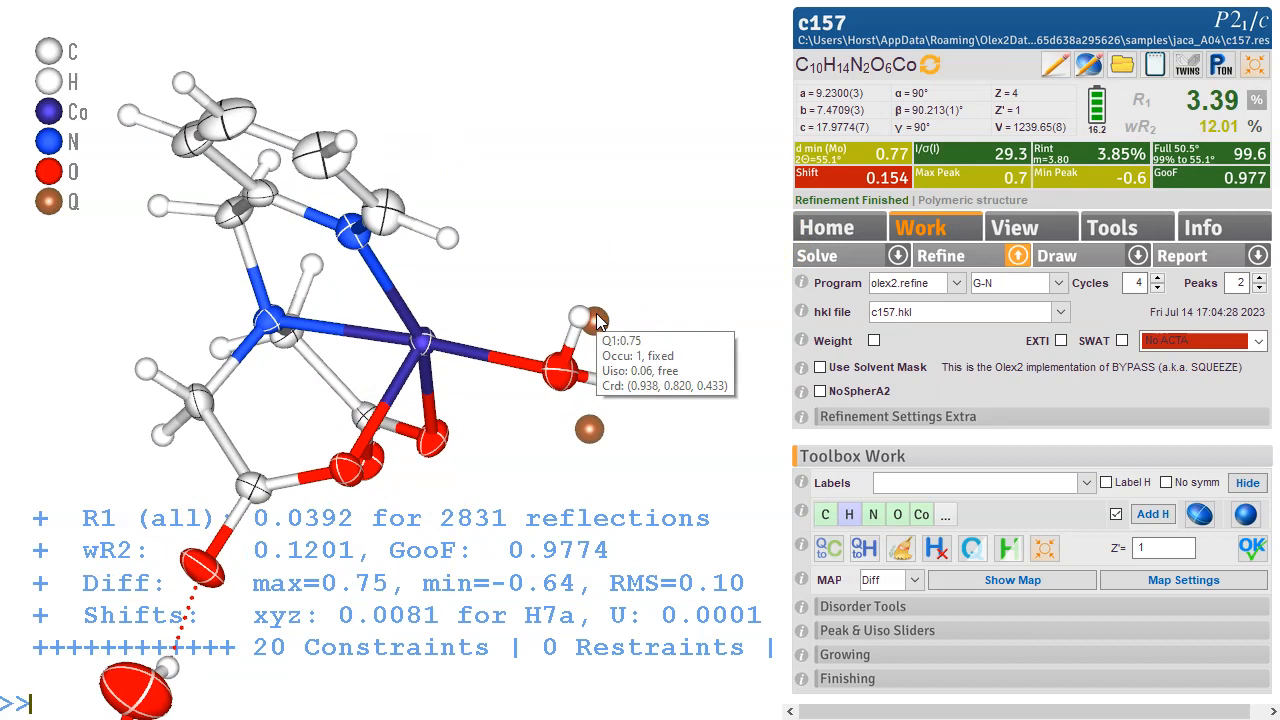
Refine the model twice with the new water hydrogen atoms, checking their positions between the runs.
key("ctrl+r")
left_click_drag(769, 243, 733, 253)
mouse_move(659, 352)
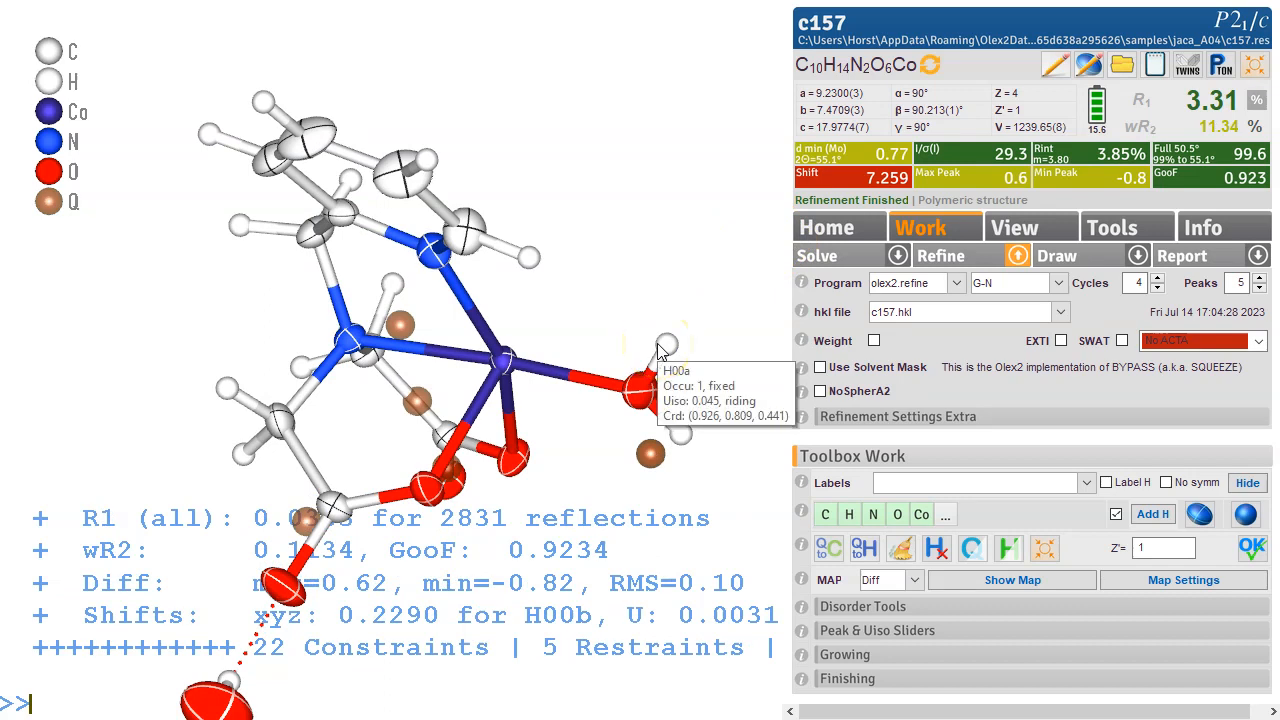
key("ctrl+r")
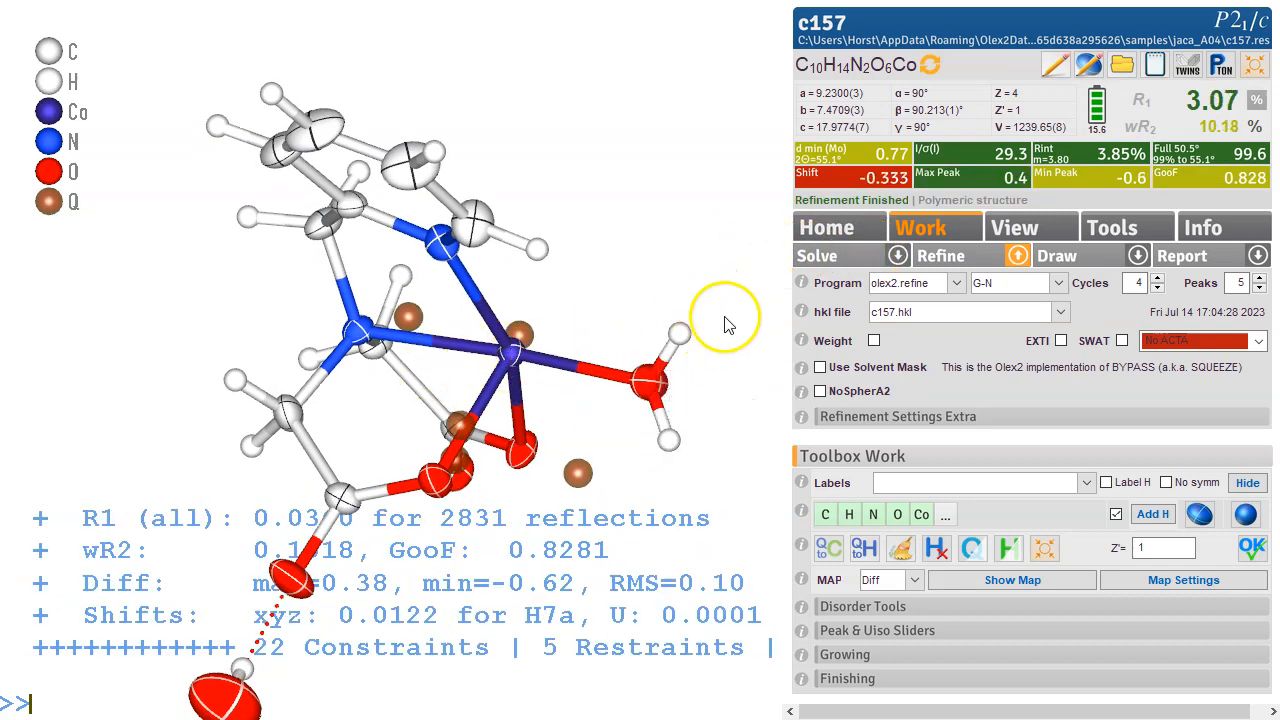
Show the difference density map and examine the residual density around the cobalt atom and both water molecules.
left_click_drag(700, 326, 548, 193)
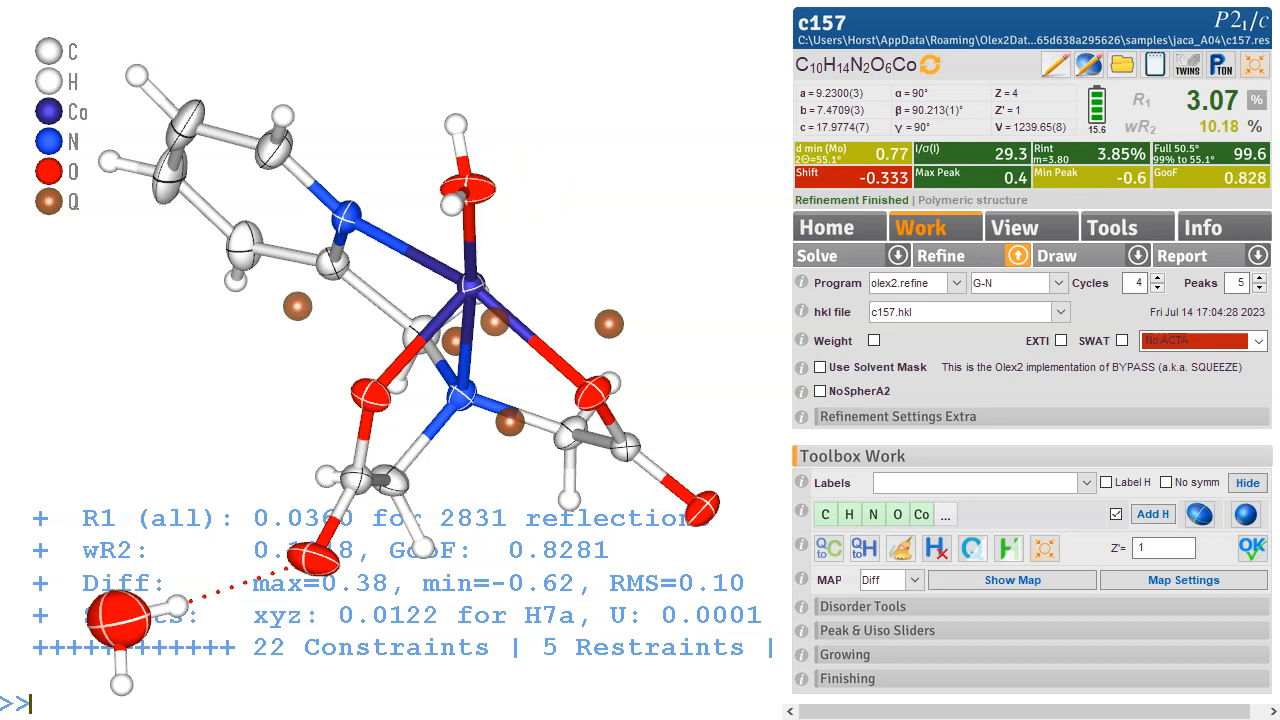
left_click_drag(669, 209, 535, 215)
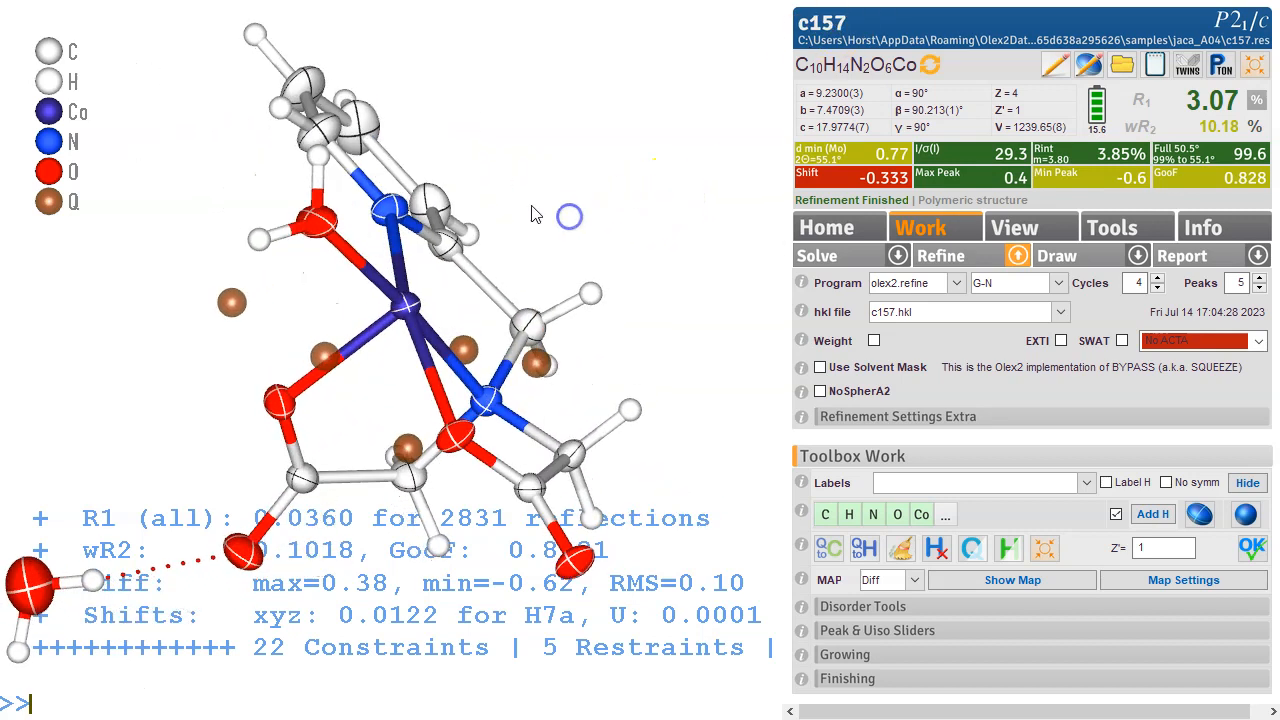
key("ctrl+m")
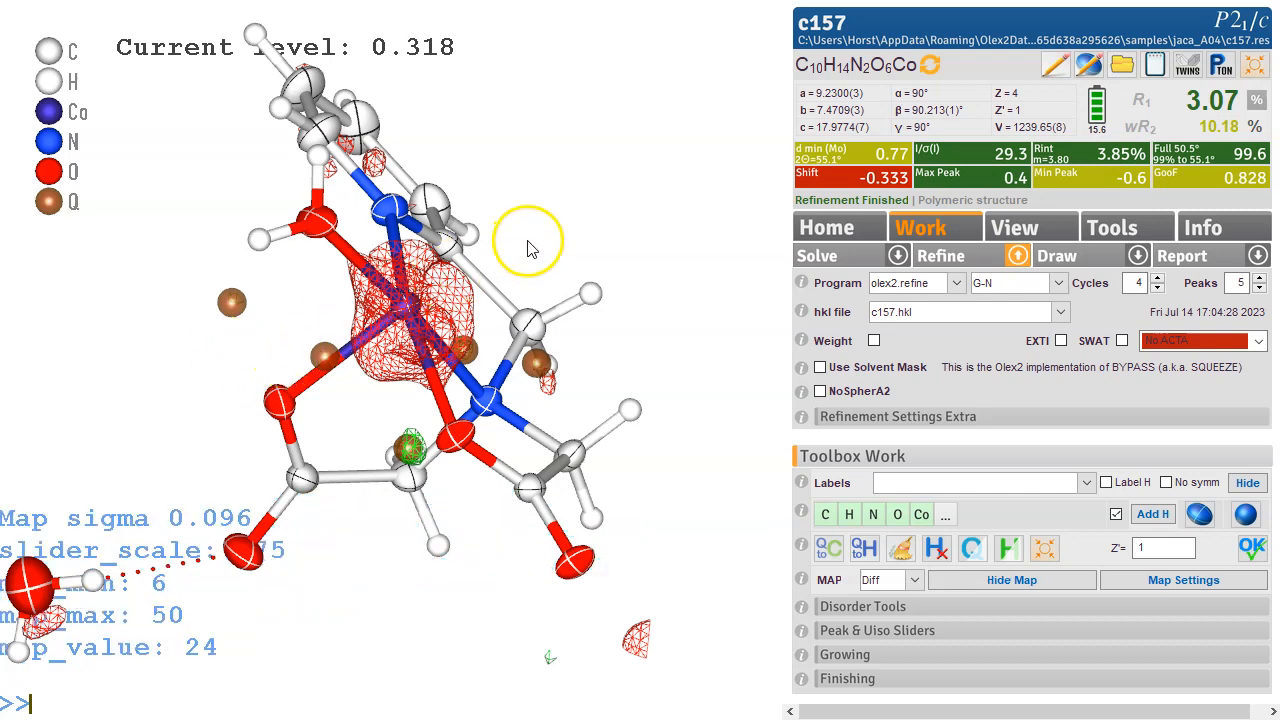
right_click_drag(530, 247, 458, 140)
left_click_drag(375, 243, 560, 318)
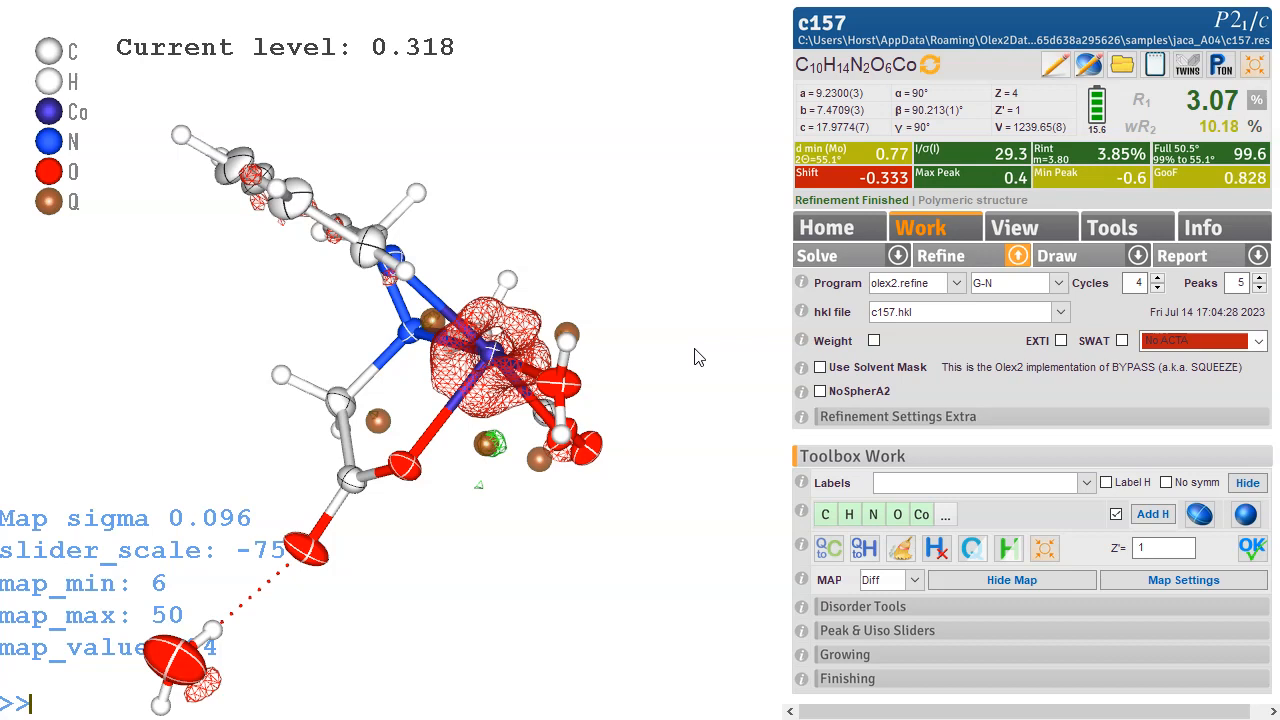
Open the Fobs vs Fcalc plot for the refined structure.
left_click(1257, 104)
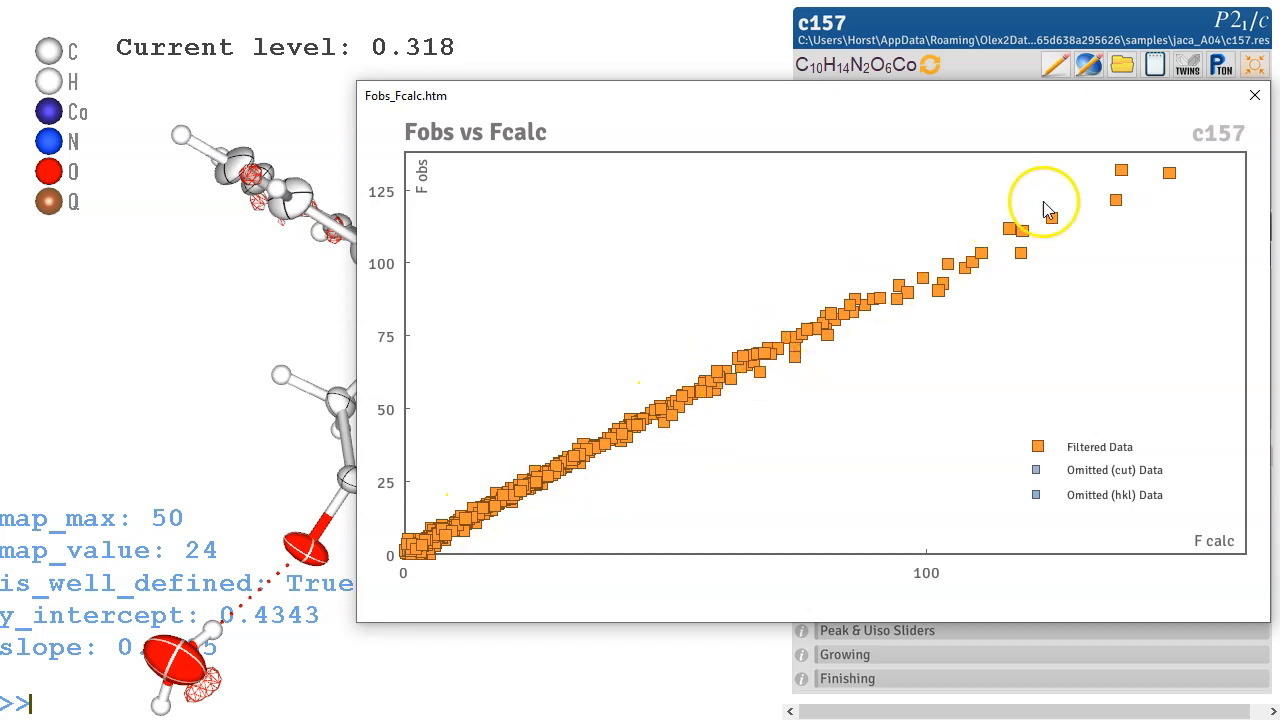
Refine the model with the weighting scheme enabled and check the fit in the Fobs vs Fcalc plot.
left_click(1254, 96)
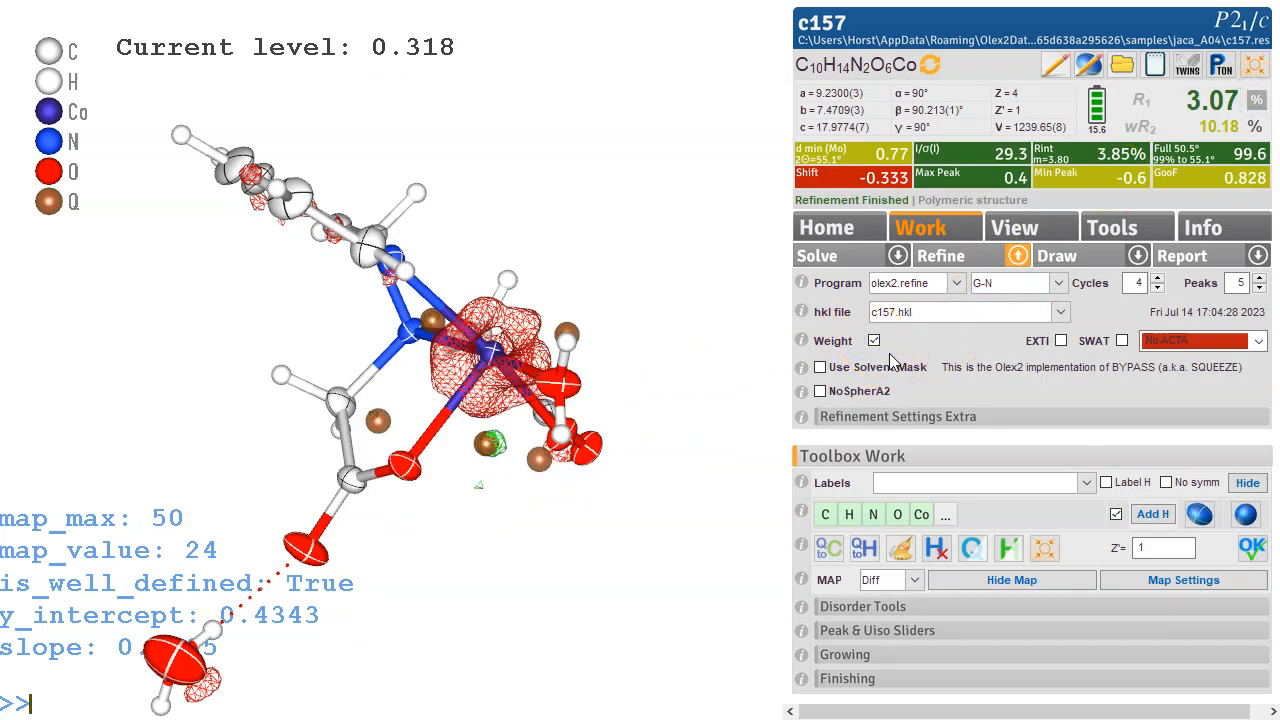
left_click(968, 258)
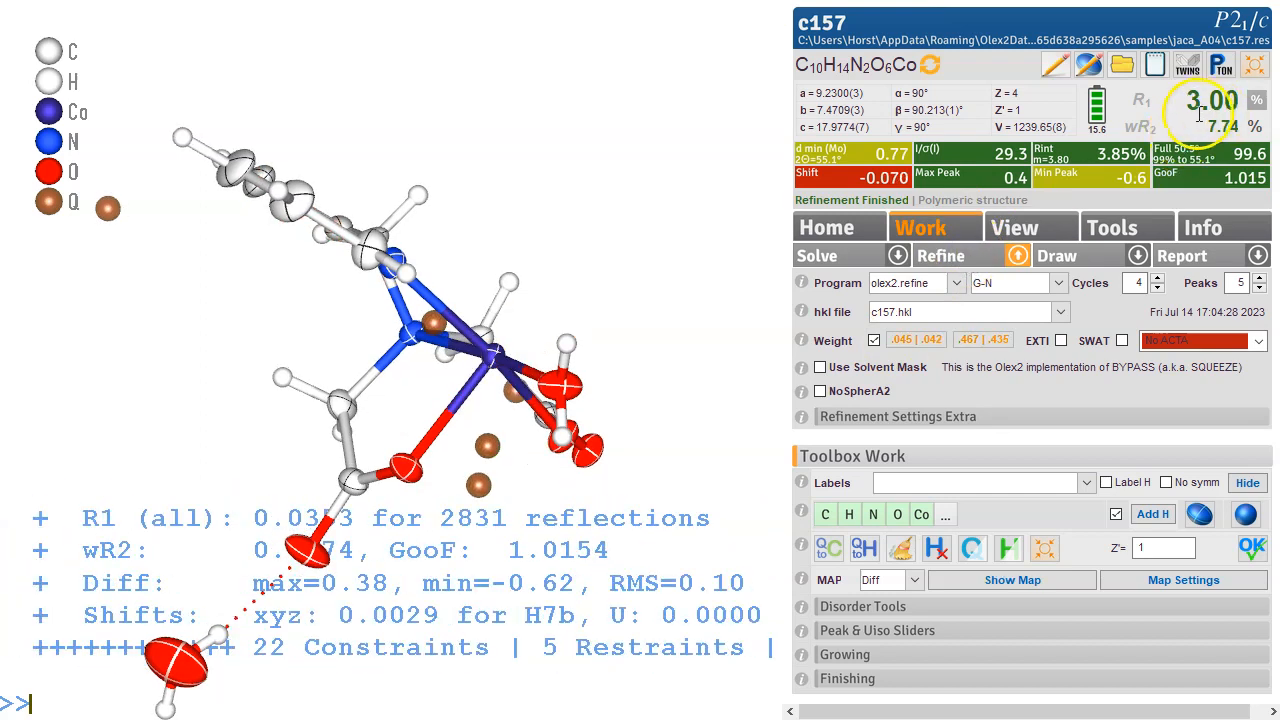
left_click(1256, 103)
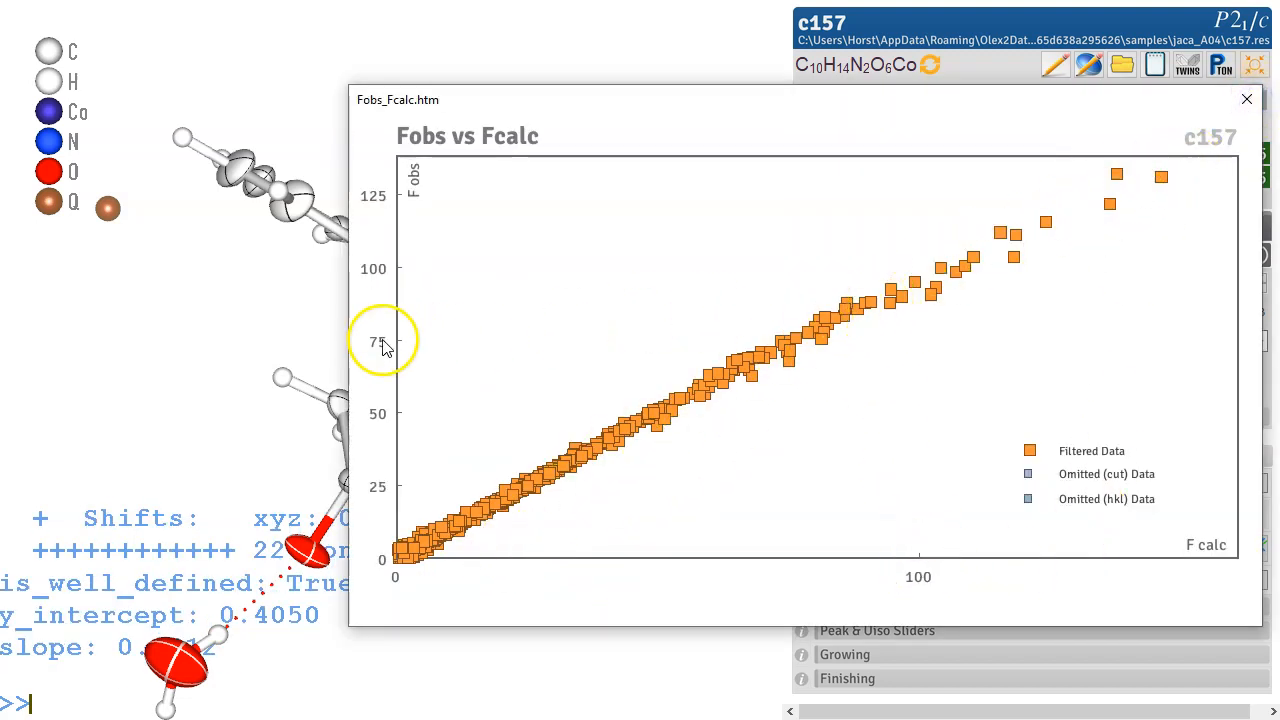
left_click(1243, 103)
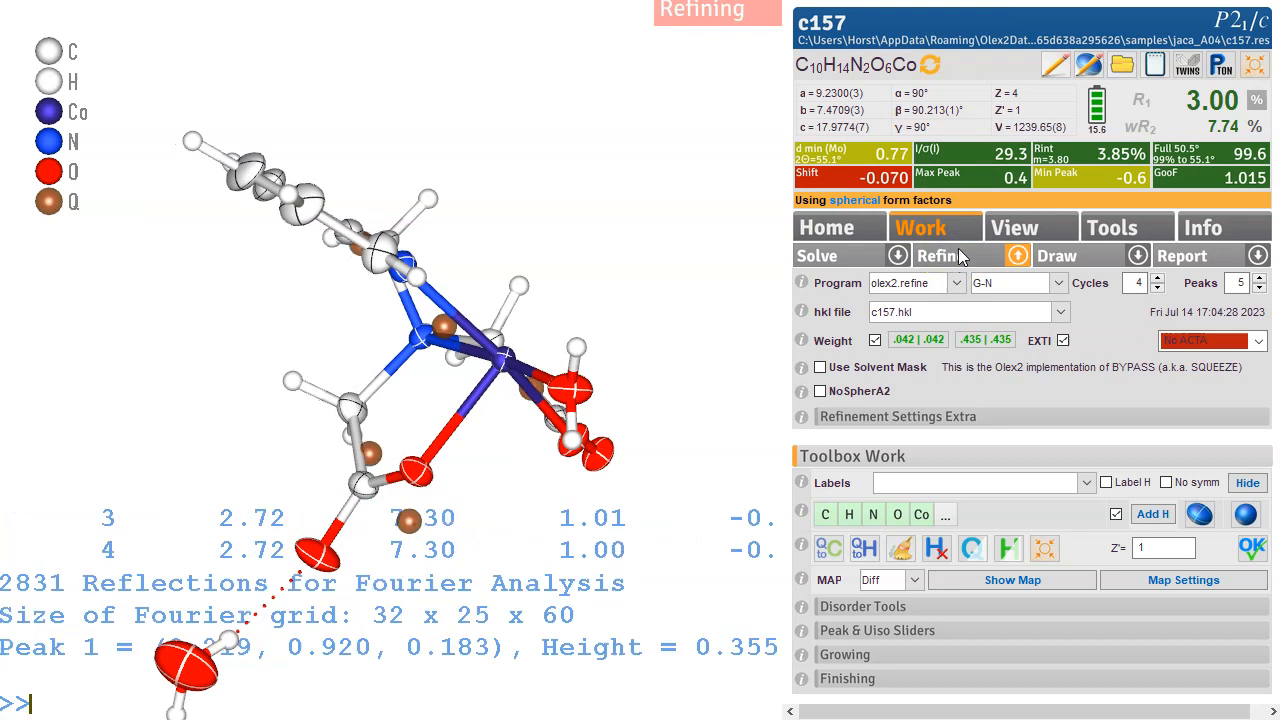
Refine the model with the extinction correction (EXTI) enabled and check the Fobs vs Fcalc plot again.
left_click_drag(704, 332, 533, 420)
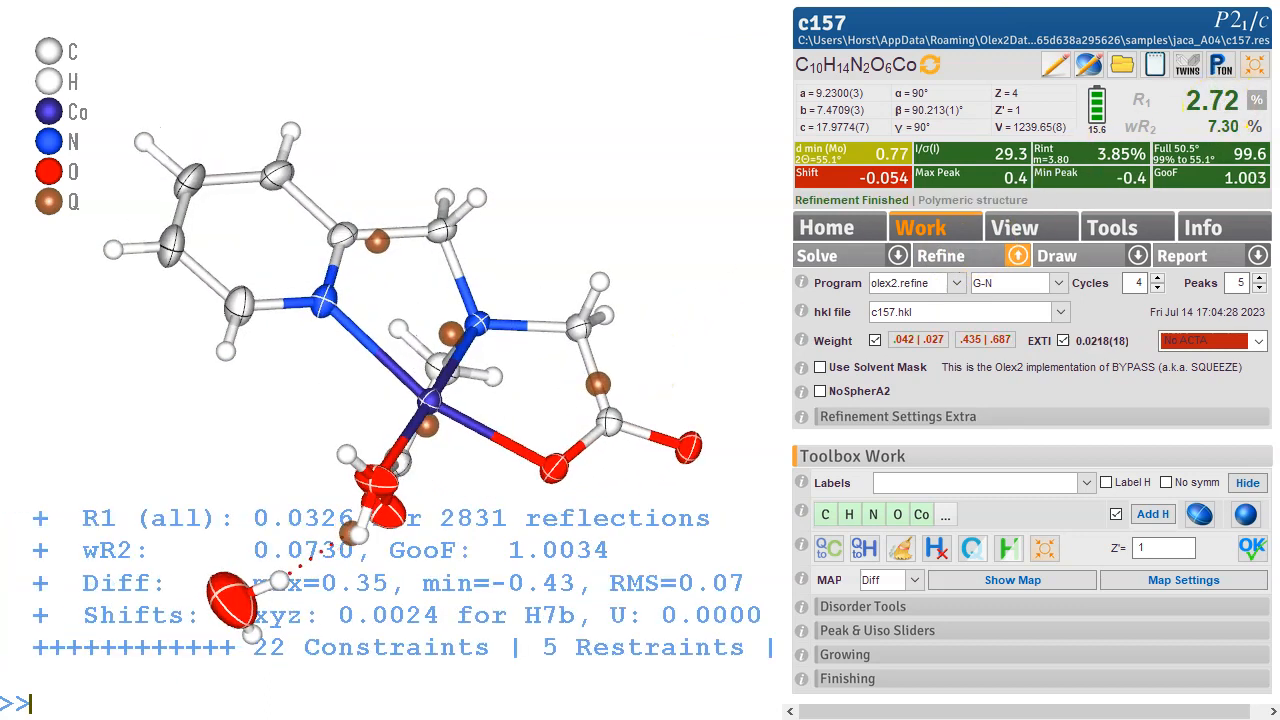
left_click(1258, 104)
left_click(1250, 97)
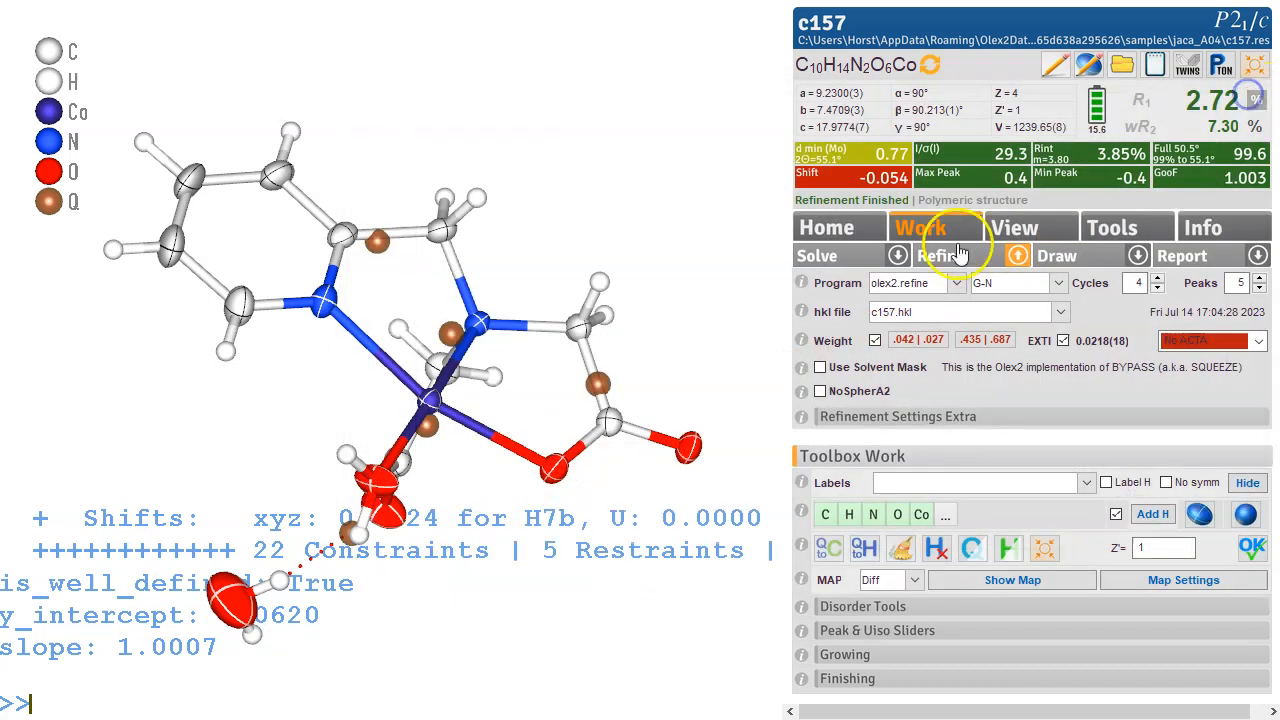
Refine the model once more, then repeat the refinement with 12 cycles, checking the structure between the runs.
left_click_drag(634, 357, 479, 318)
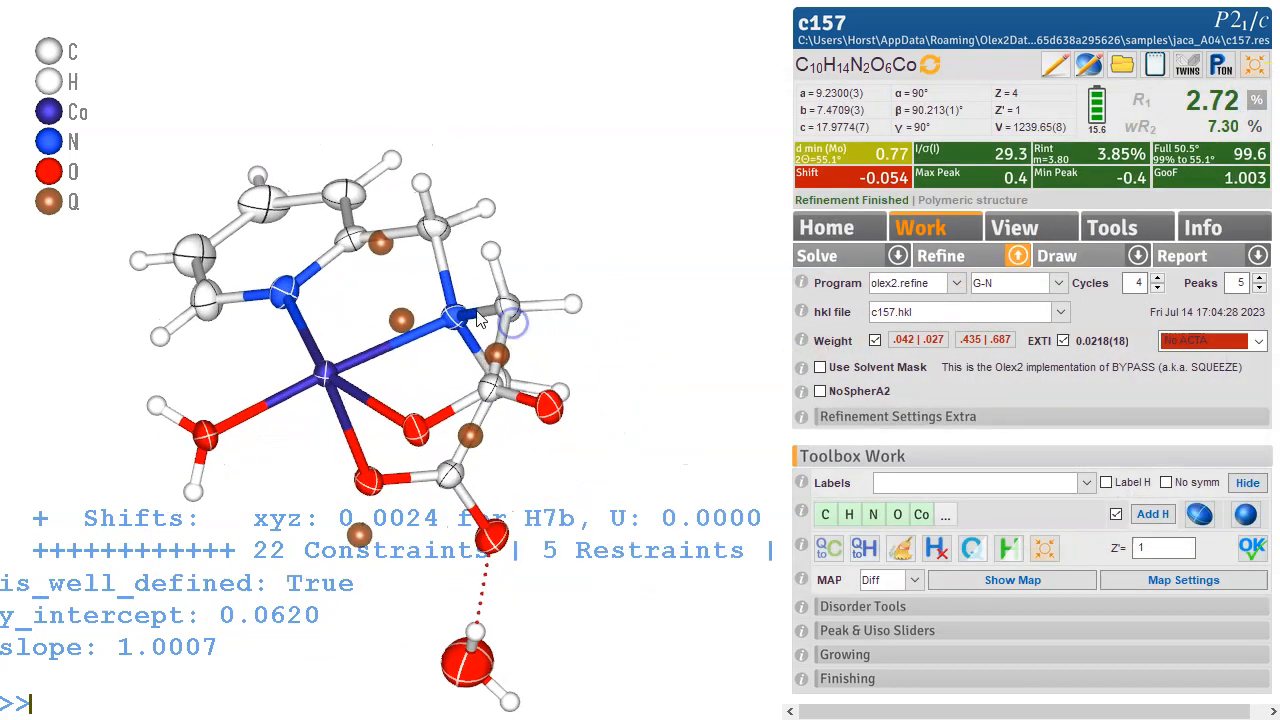
key("ctrl+r")
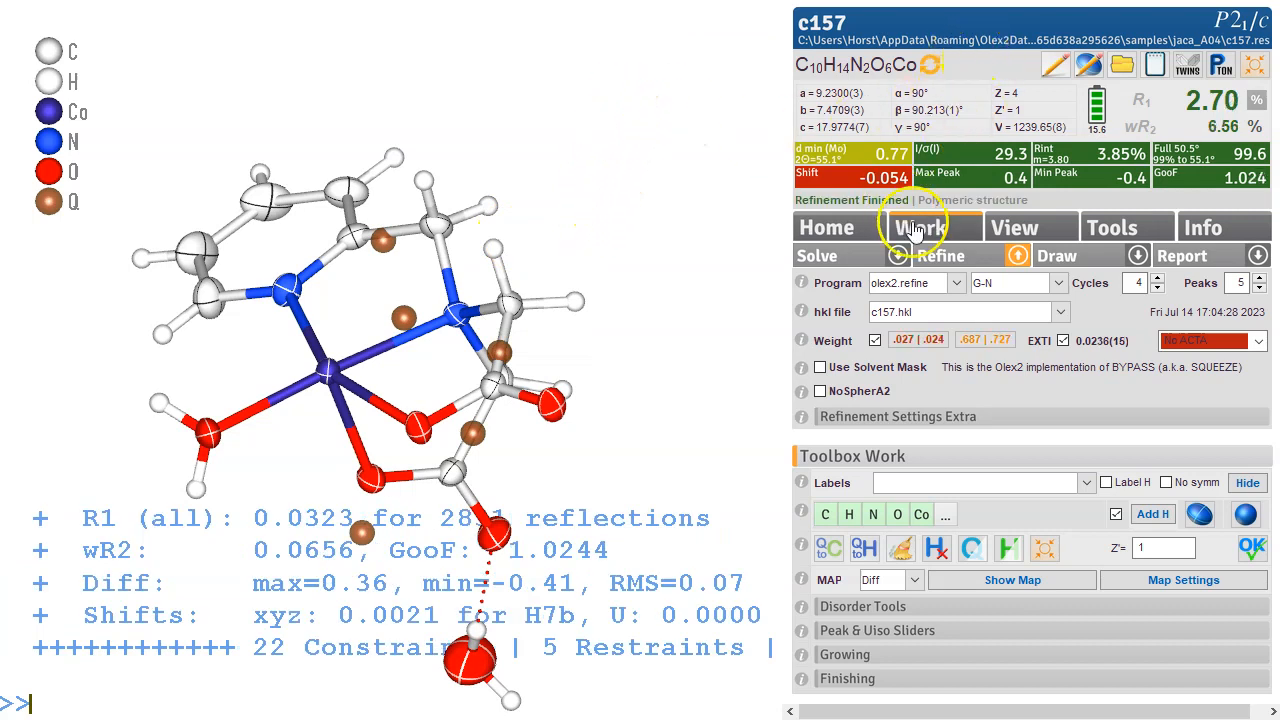
left_click_drag(671, 294, 503, 355)
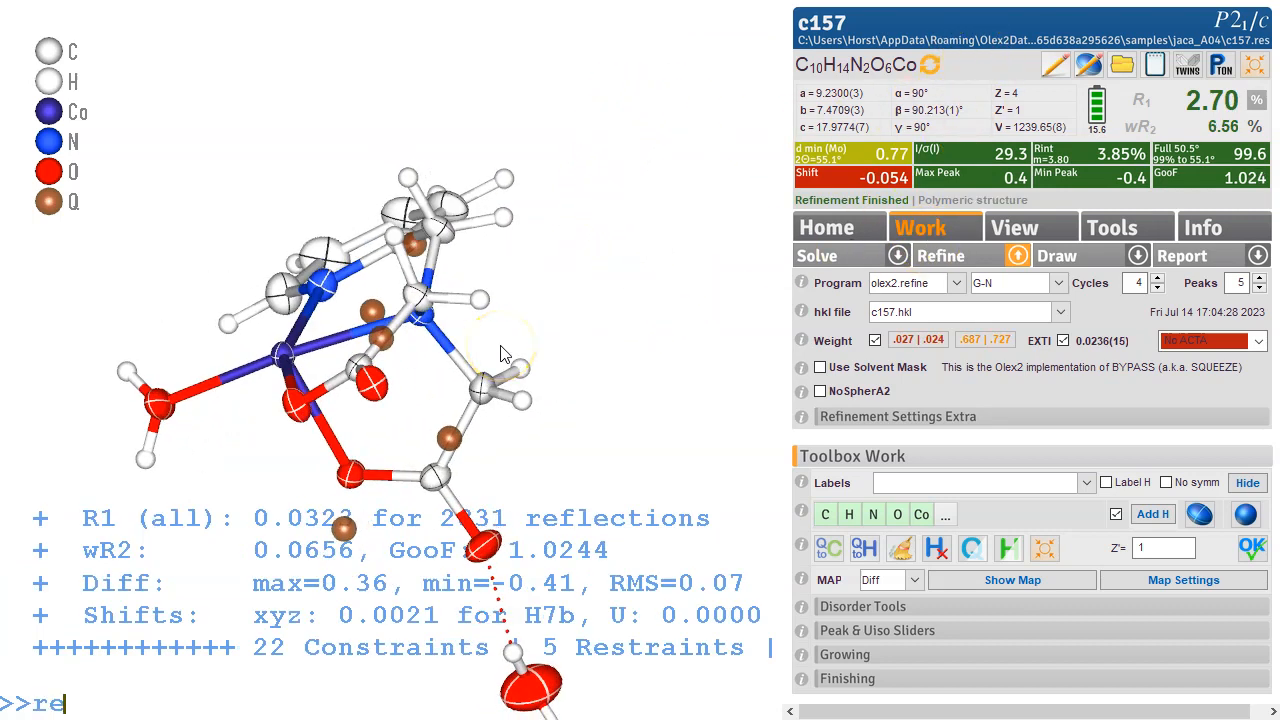
key("Return")
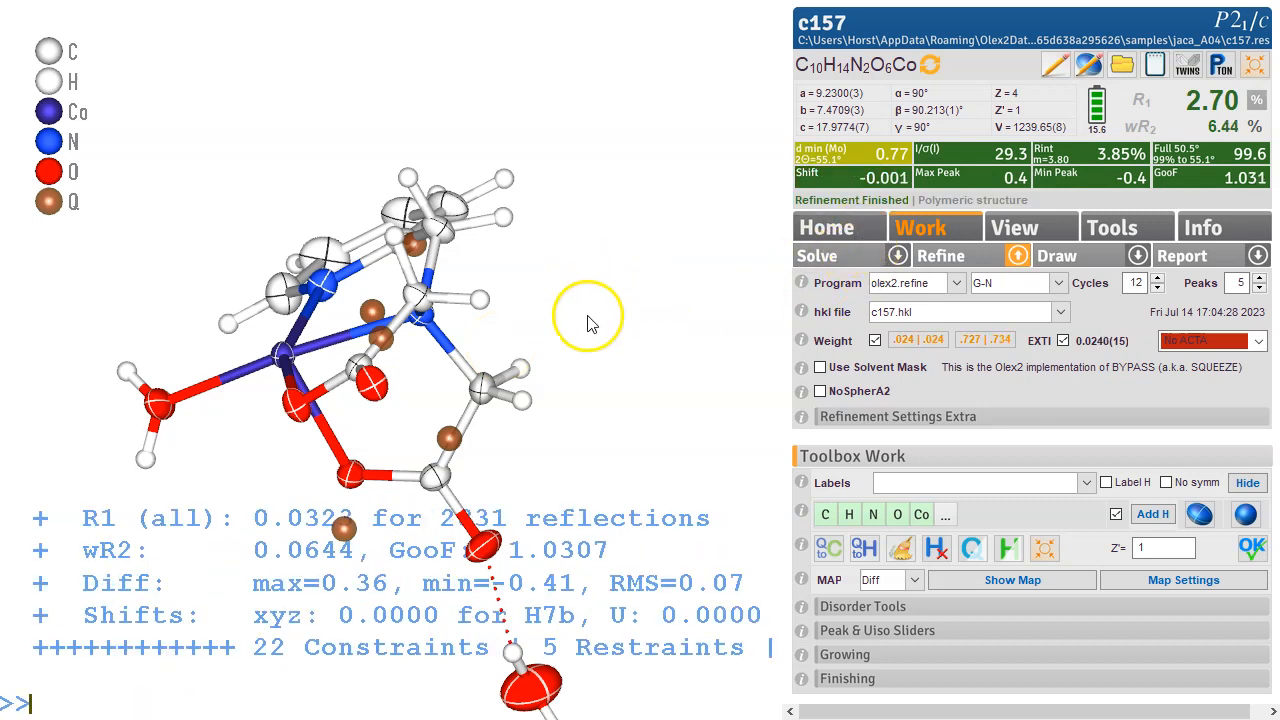
Show the difference density map and examine the residual density around the cobalt atom and its ligands.
left_click_drag(580, 338, 434, 374)
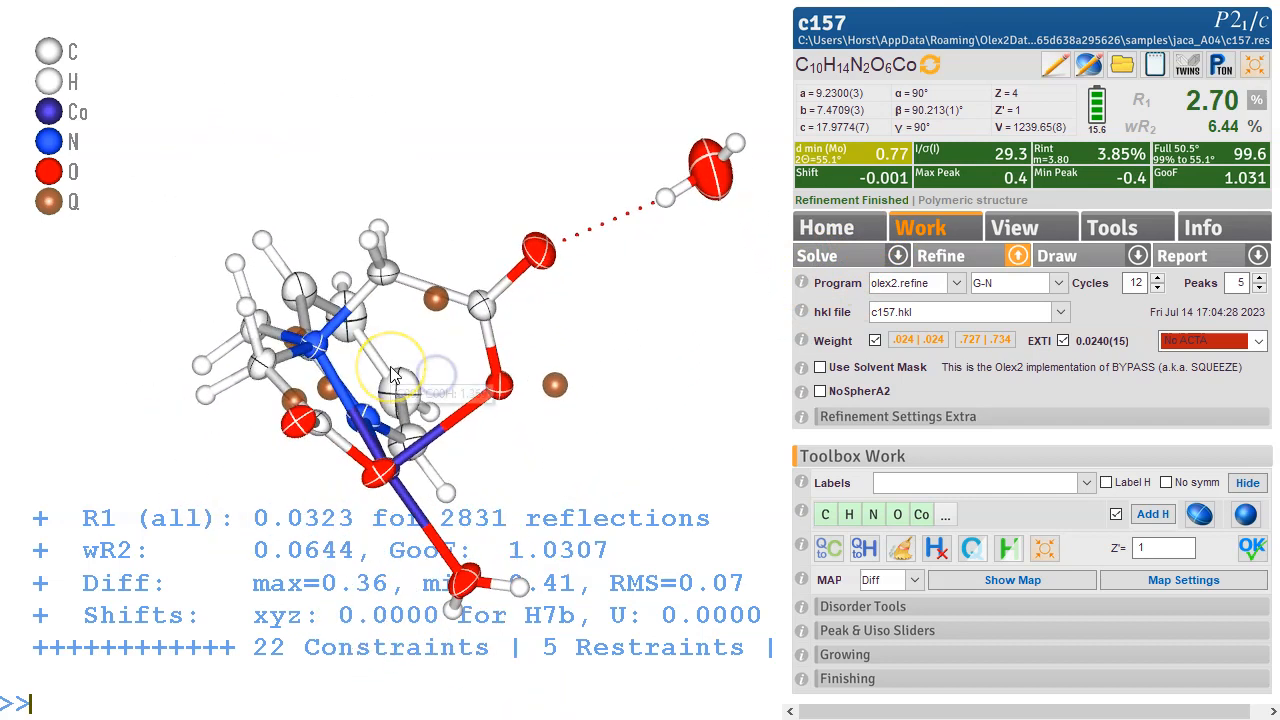
key("ctrl+m")
left_click_drag(407, 328, 411, 243)
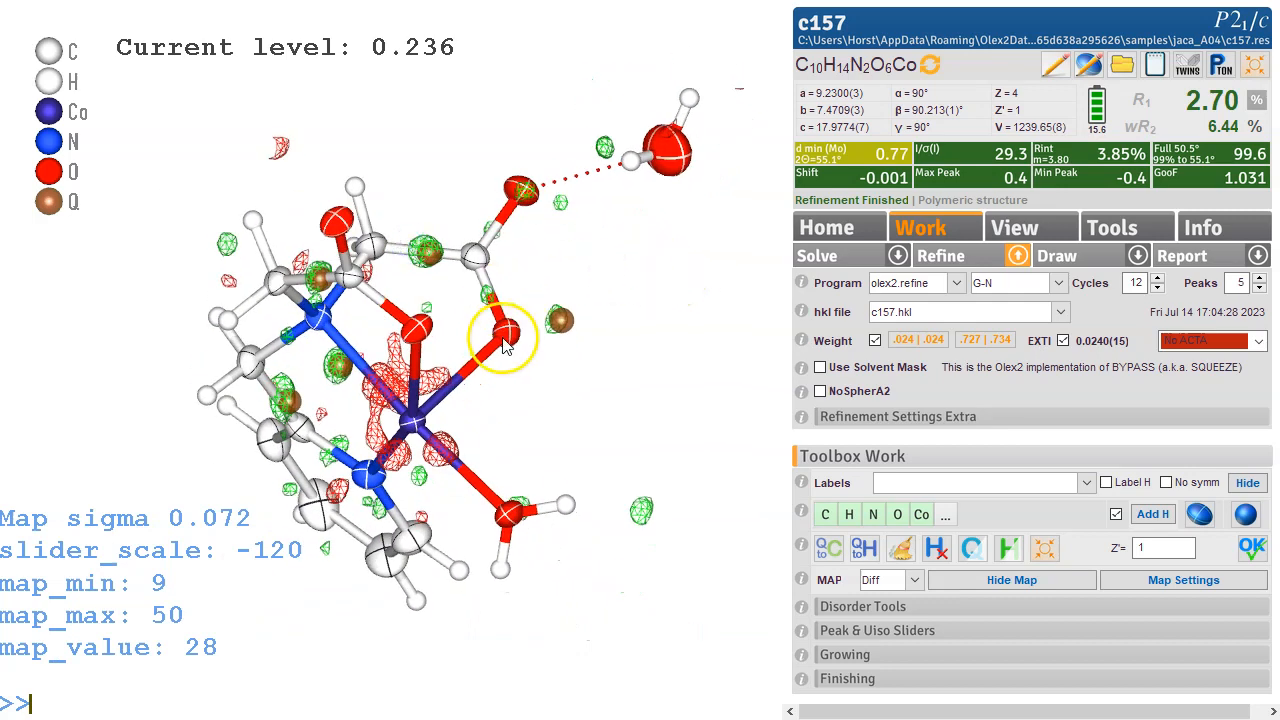
left_click_drag(619, 319, 608, 286)
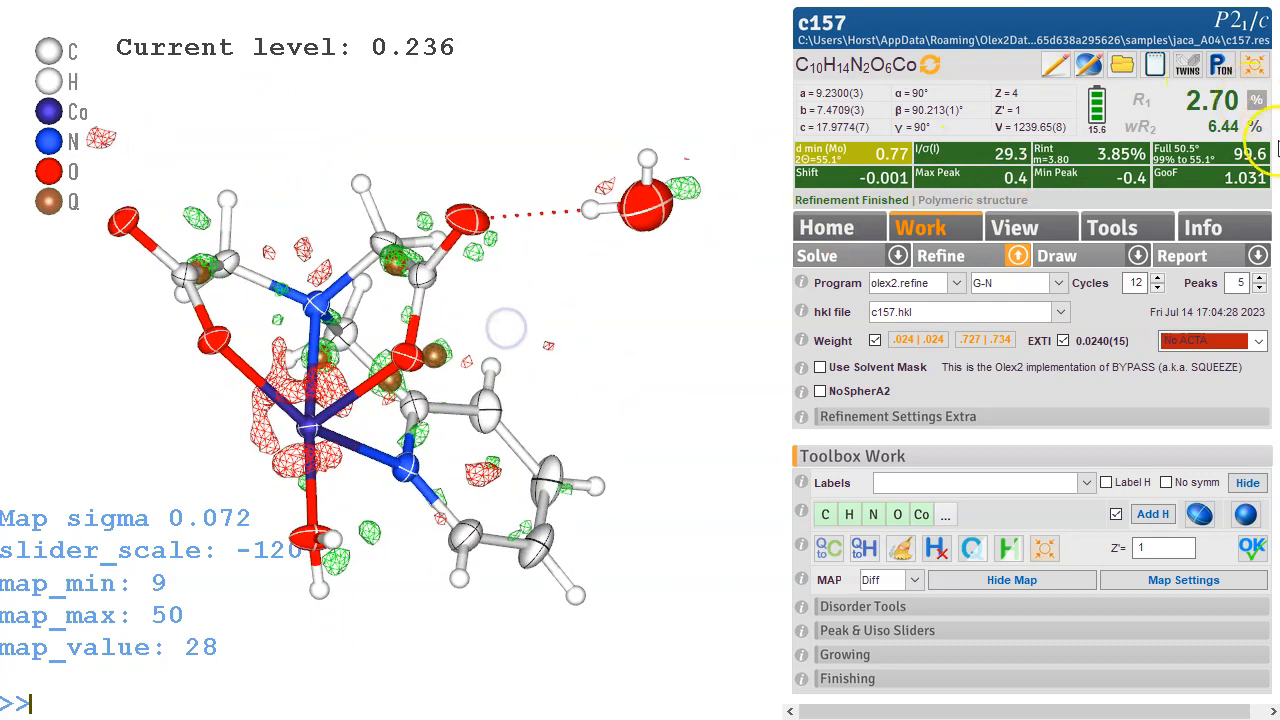
Review the refinement indicators and the list of bad reflections.
left_click(1230, 230)
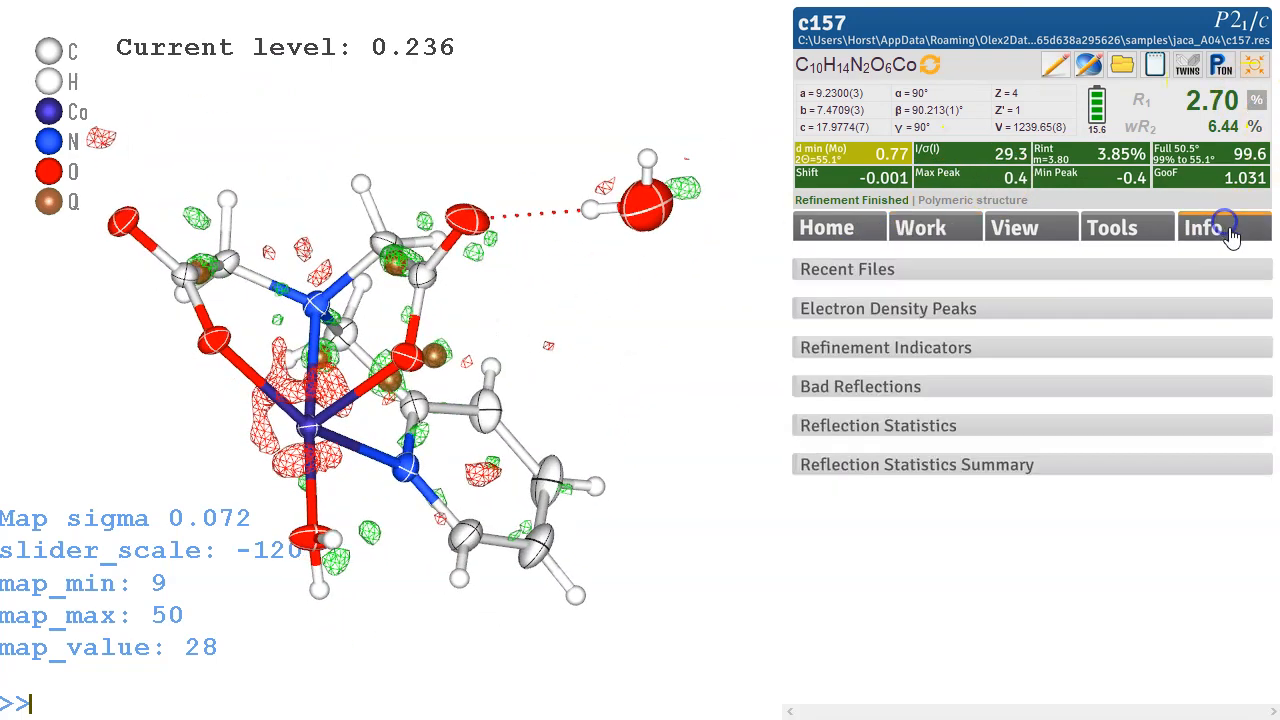
left_click(945, 358)
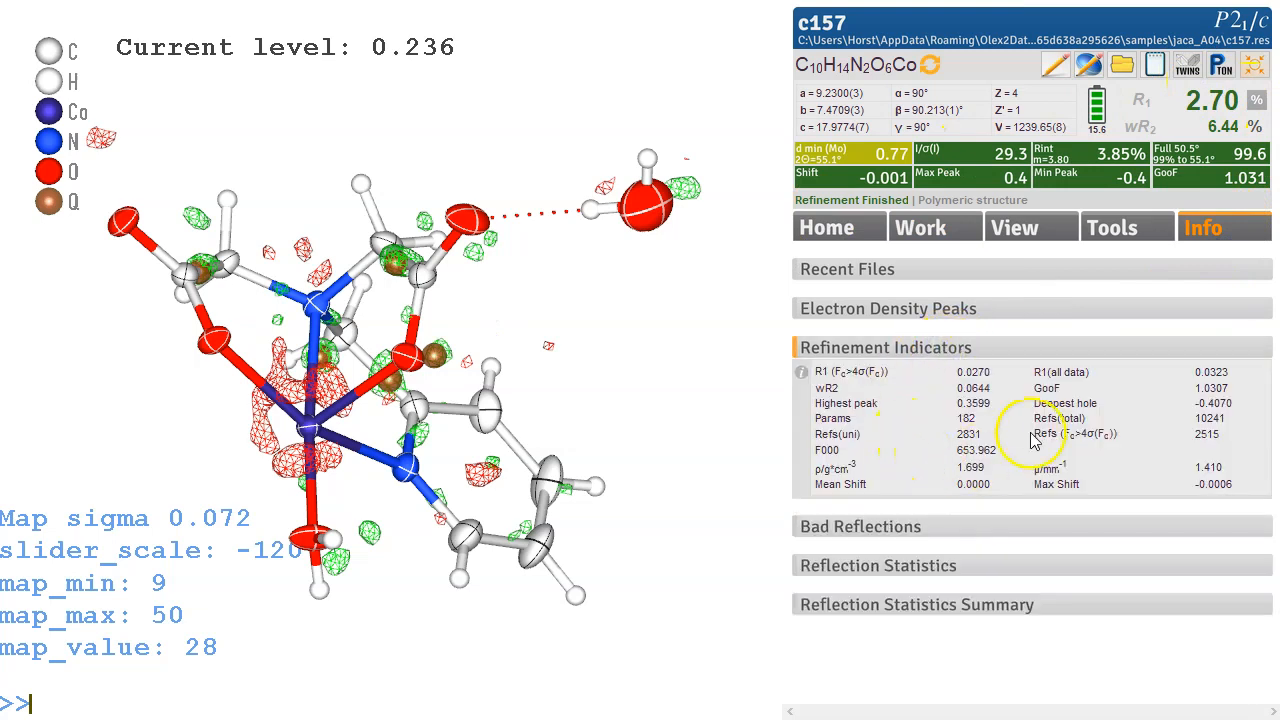
left_click(948, 346)
left_click(930, 388)
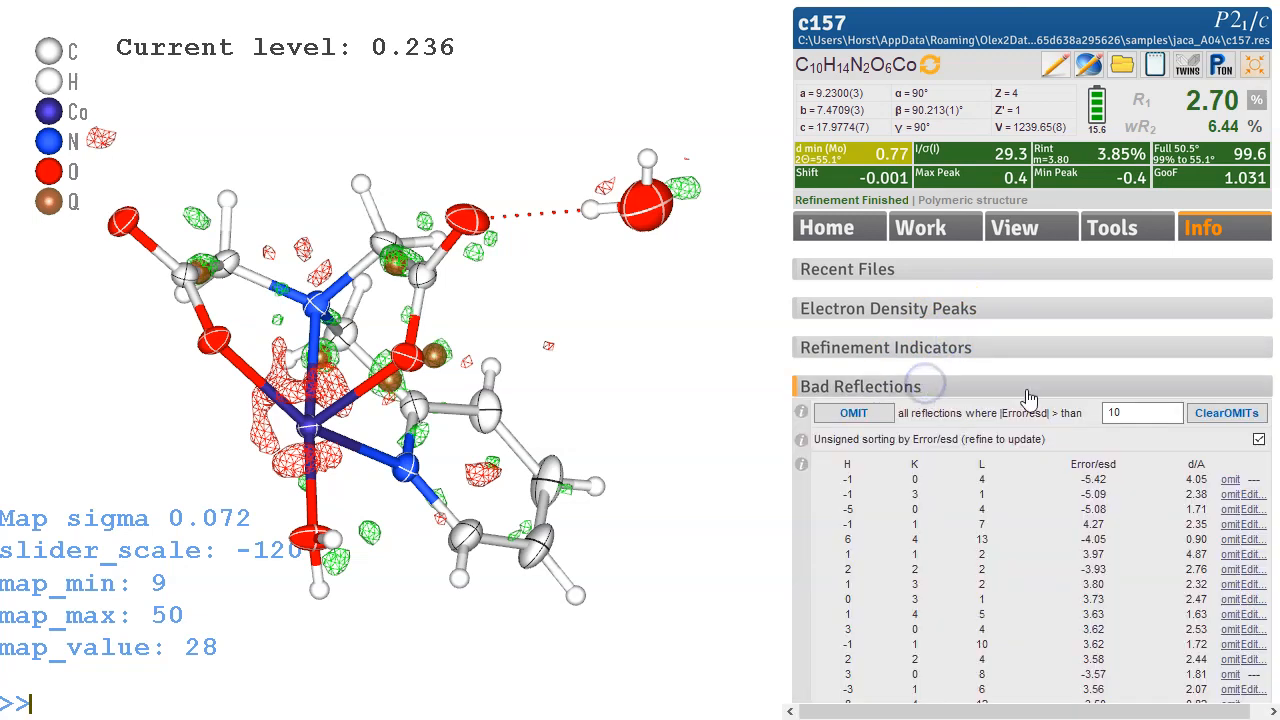
left_click(1093, 386)
Hide the difference density map and inspect the complete molecule from several sides.
left_click_drag(374, 416, 433, 382)
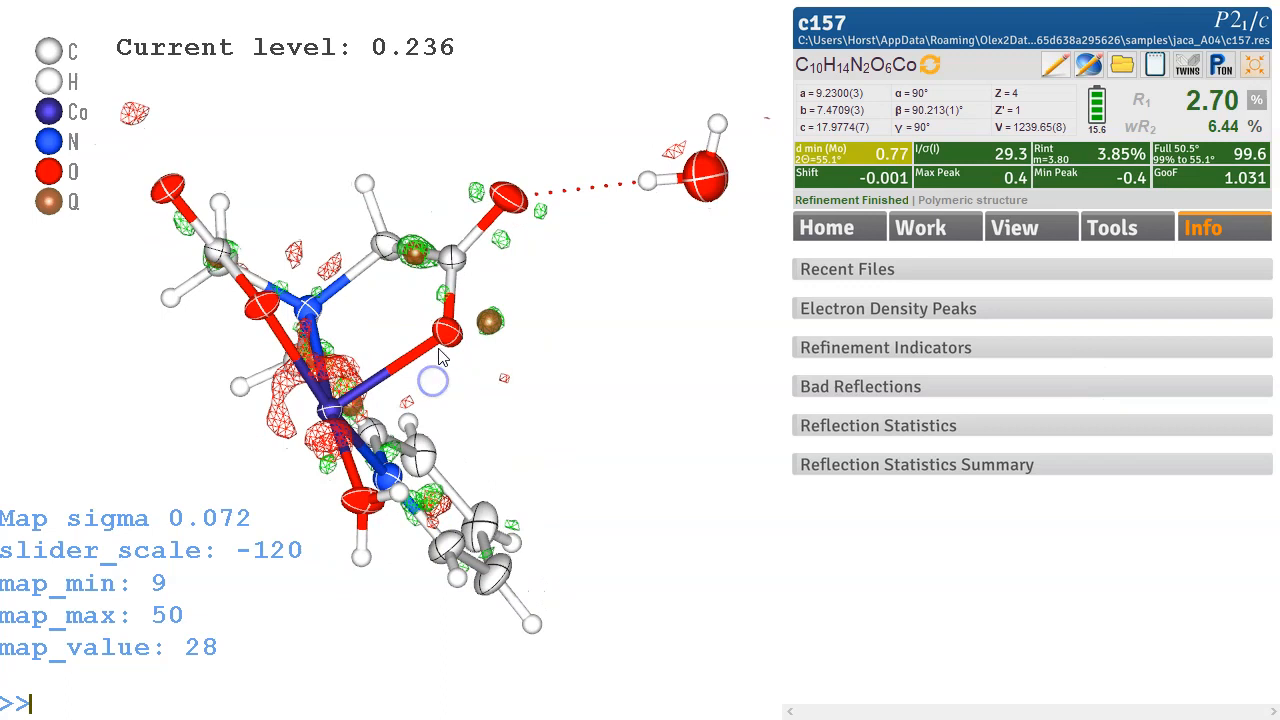
left_click_drag(441, 291, 456, 391)
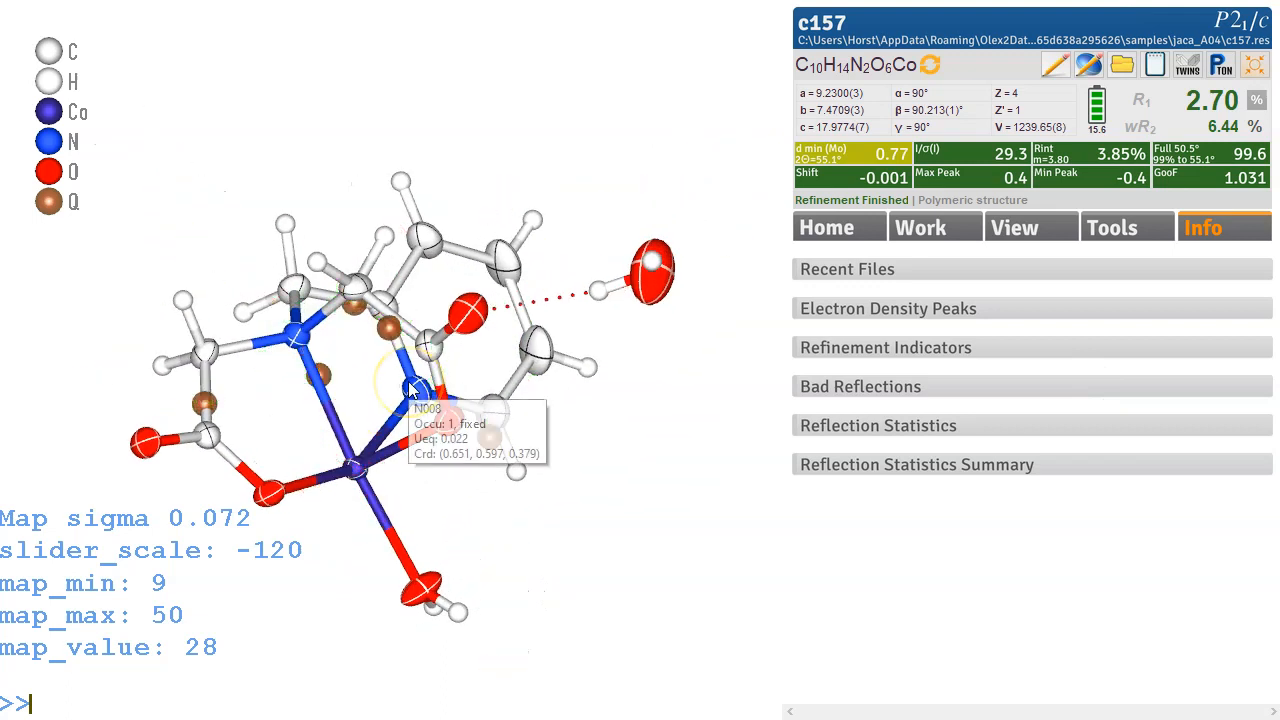
left_click_drag(514, 271, 398, 310)
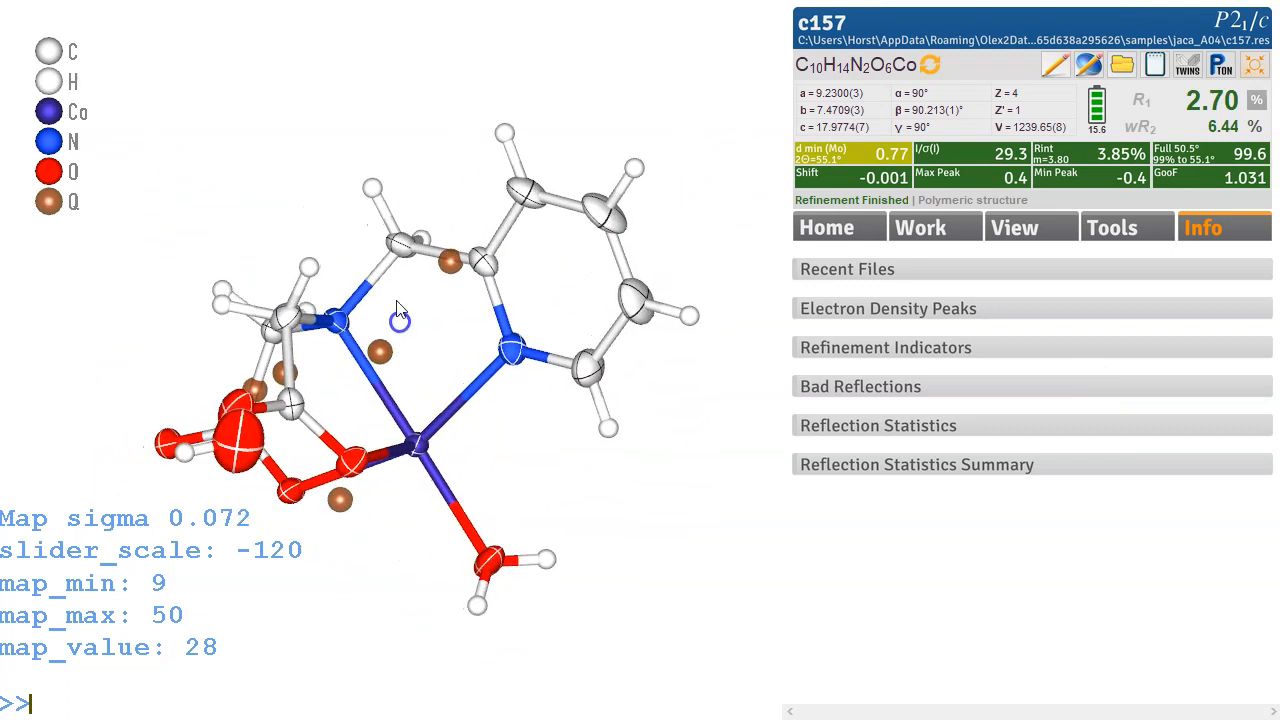
Set the refinement output option to ACTA and refine the model again.
left_click(944, 228)
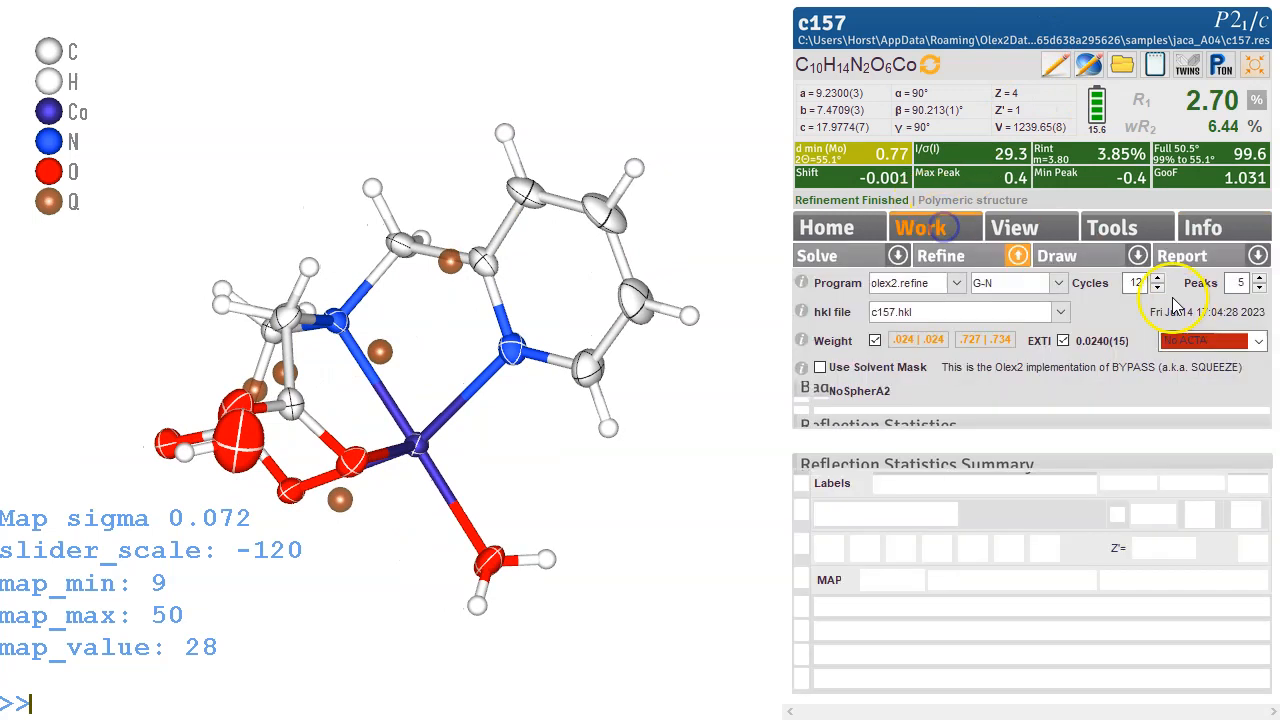
left_click(1258, 341)
left_click(1222, 392)
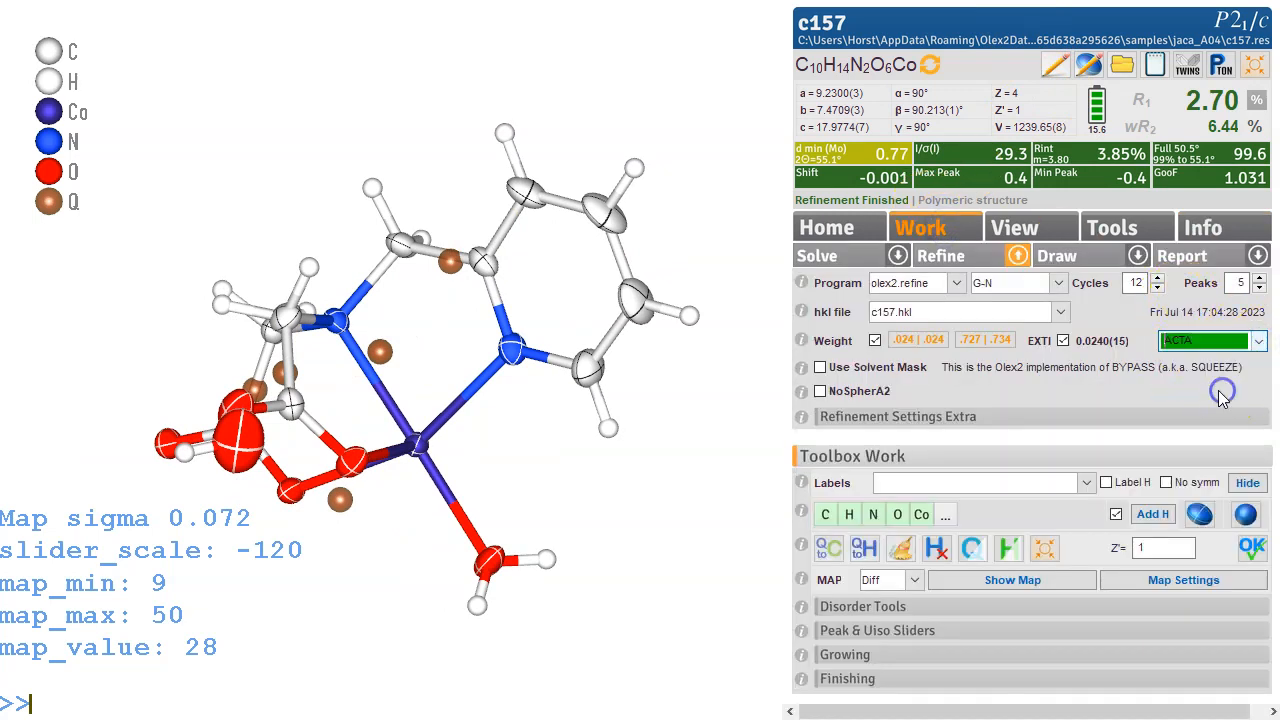
left_click(945, 258)
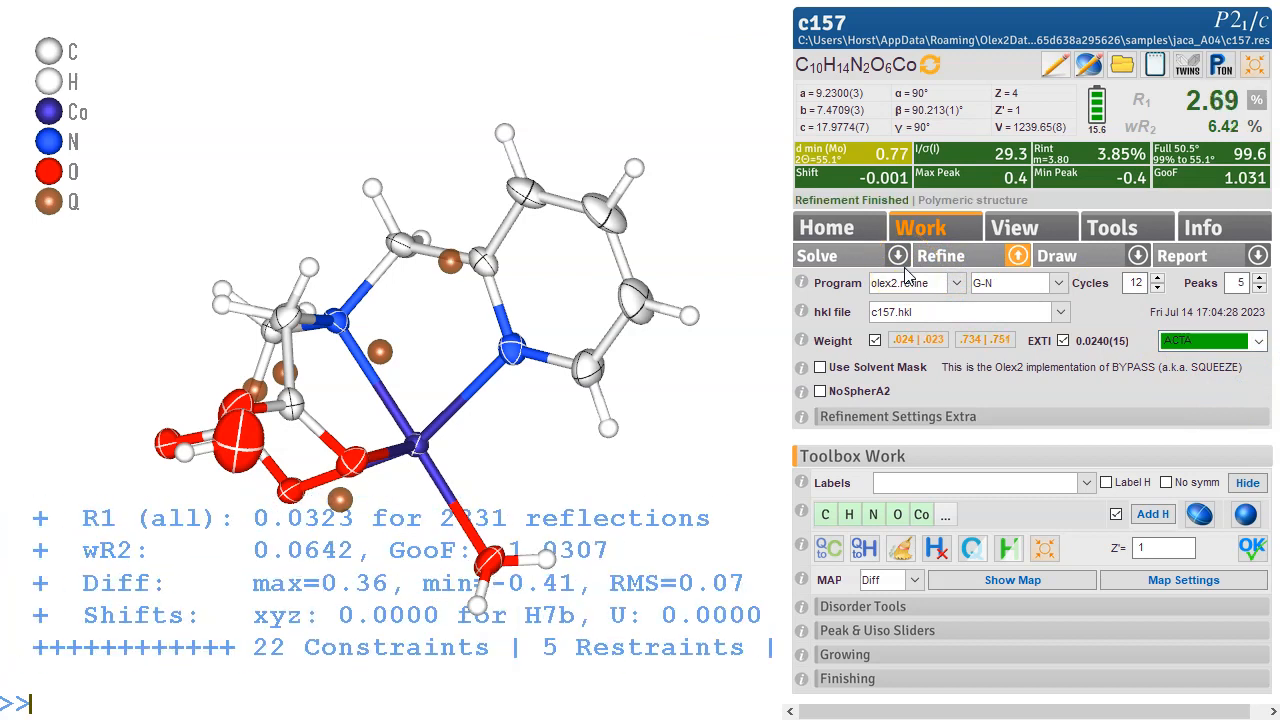
Update the formula from the current model to C10H14CoN2O6 and refine again.
left_click_drag(698, 133, 632, 134)
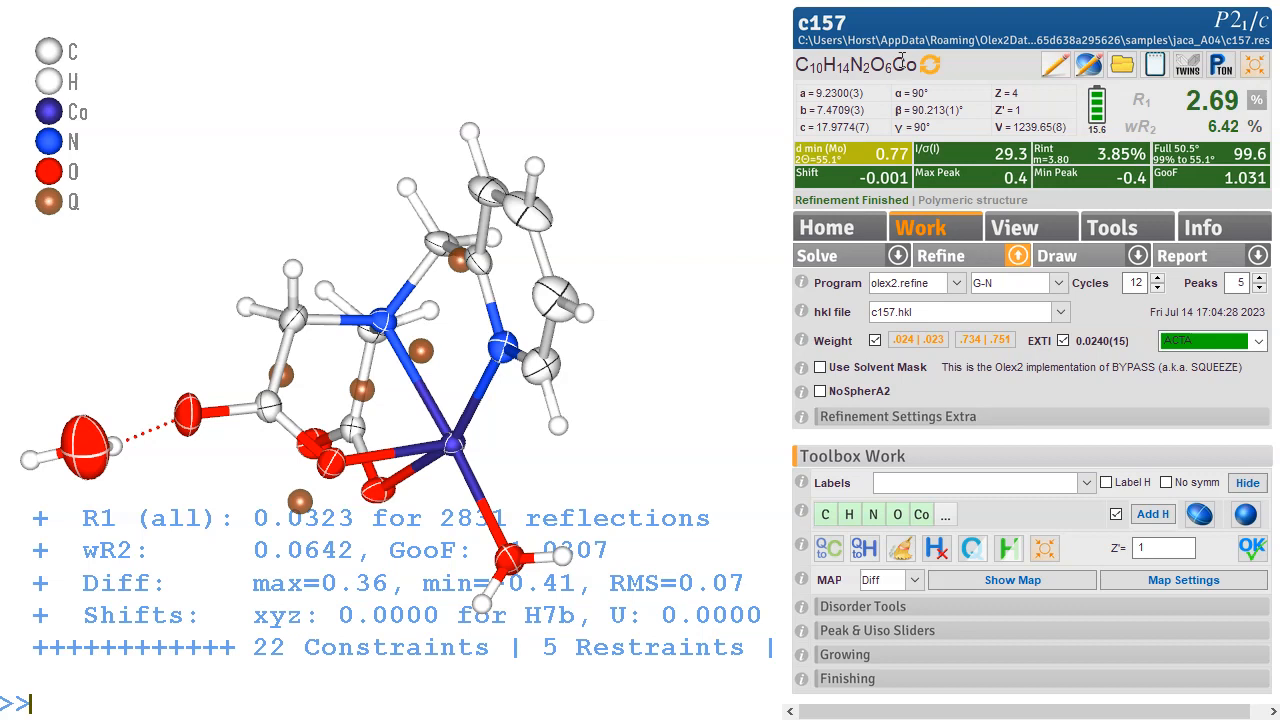
left_click(936, 68)
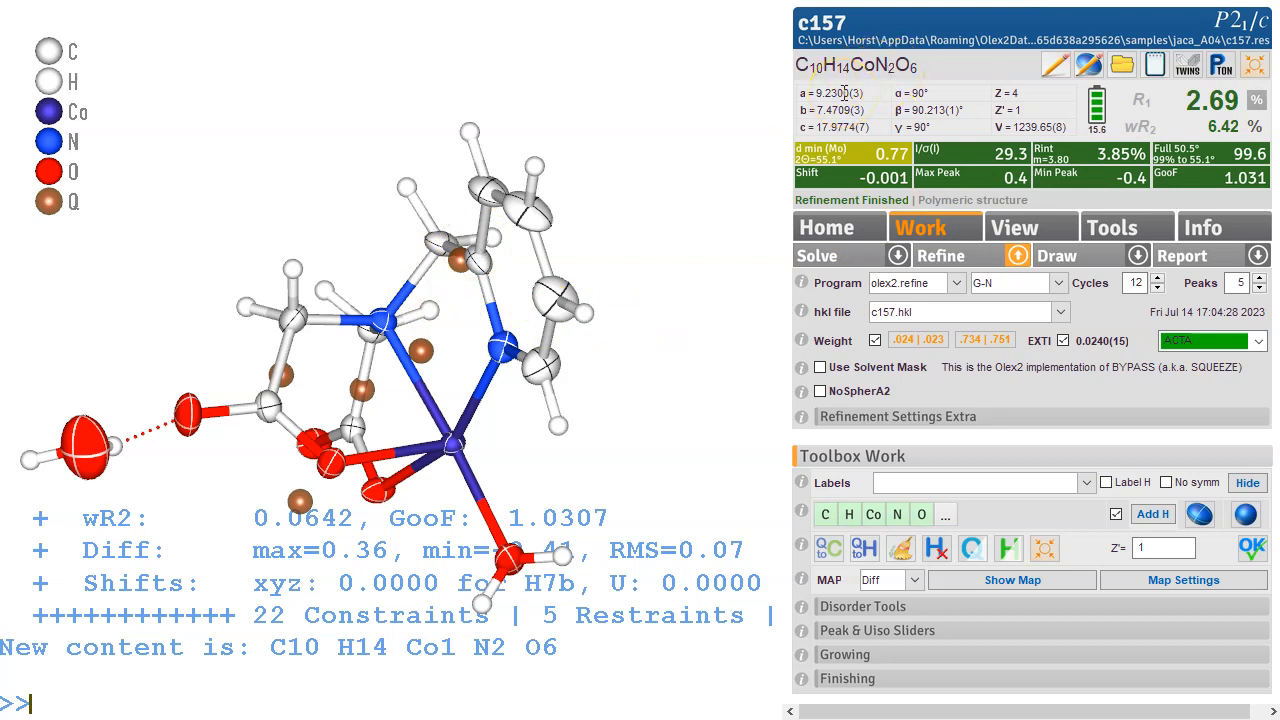
key("ctrl+r")
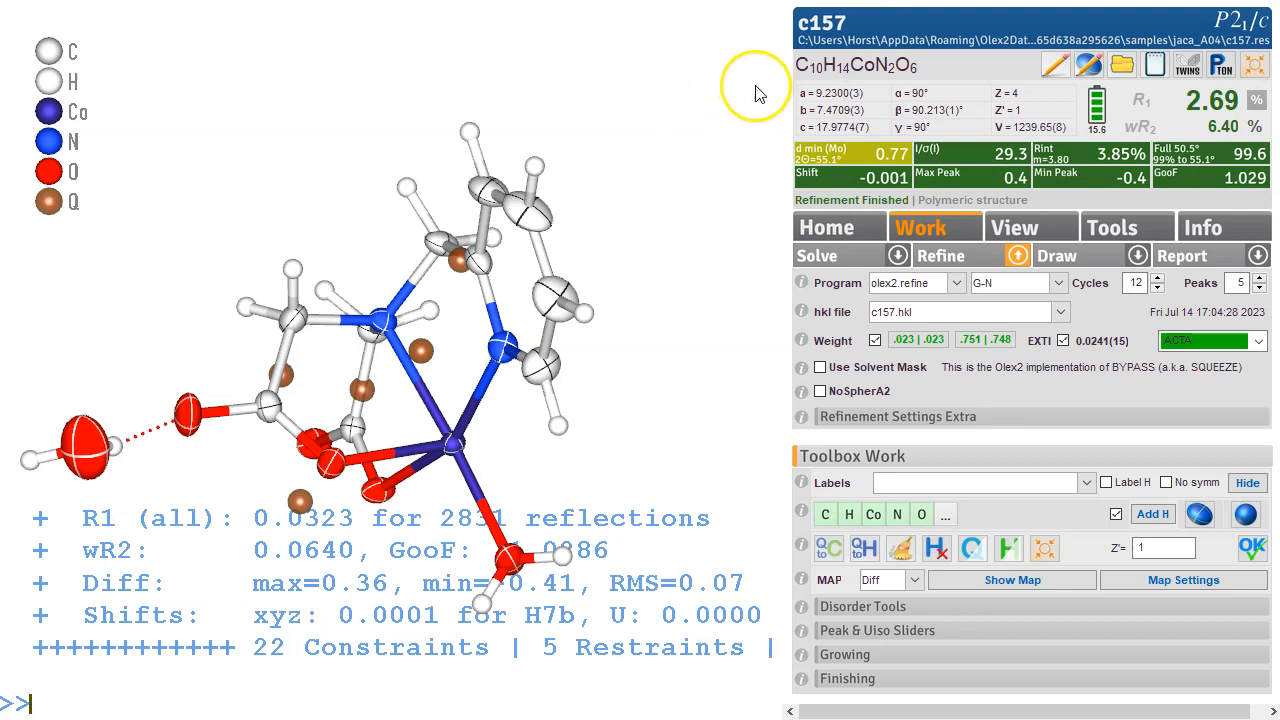
Inspect the refined complex with its residual Q peaks and hide the peaks.
left_click_drag(657, 157, 573, 222)
left_click_drag(644, 190, 509, 309)
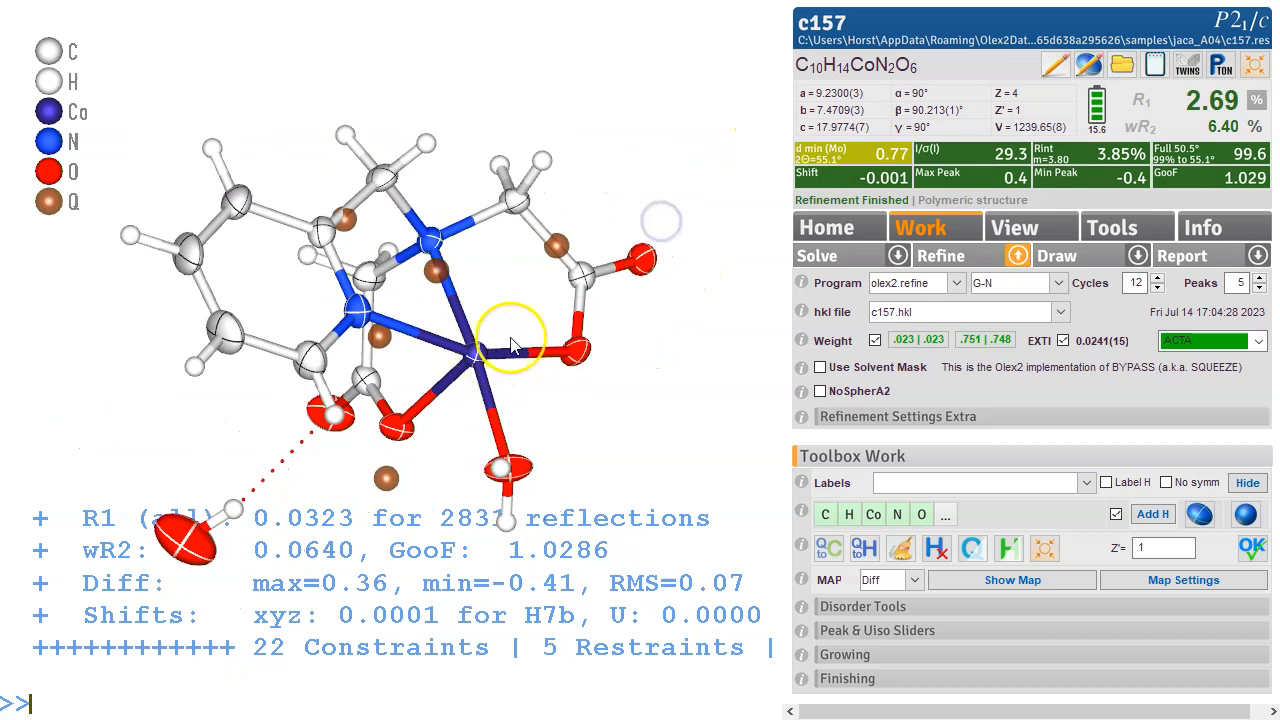
mouse_move(630, 230)
left_mouse_down()
mouse_move(654, 185)
mouse_move(606, 171)
mouse_move(645, 213)
mouse_move(636, 208)
left_mouse_up()
key("ctrl+q")
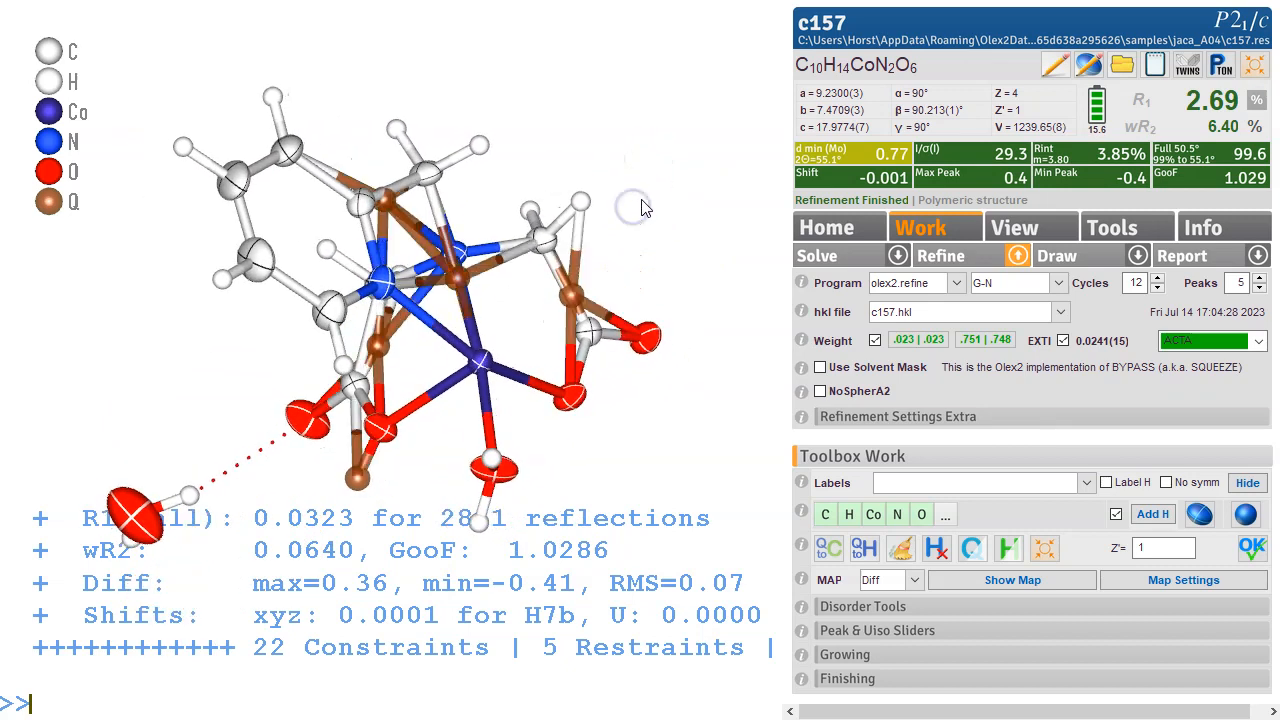
key("ctrl+q")
Enter grow mode and grow a neighbouring symmetry-related unit from the open bond on the cobalt atom.
key("ctrl+g")
left_click_drag(629, 270, 636, 224)
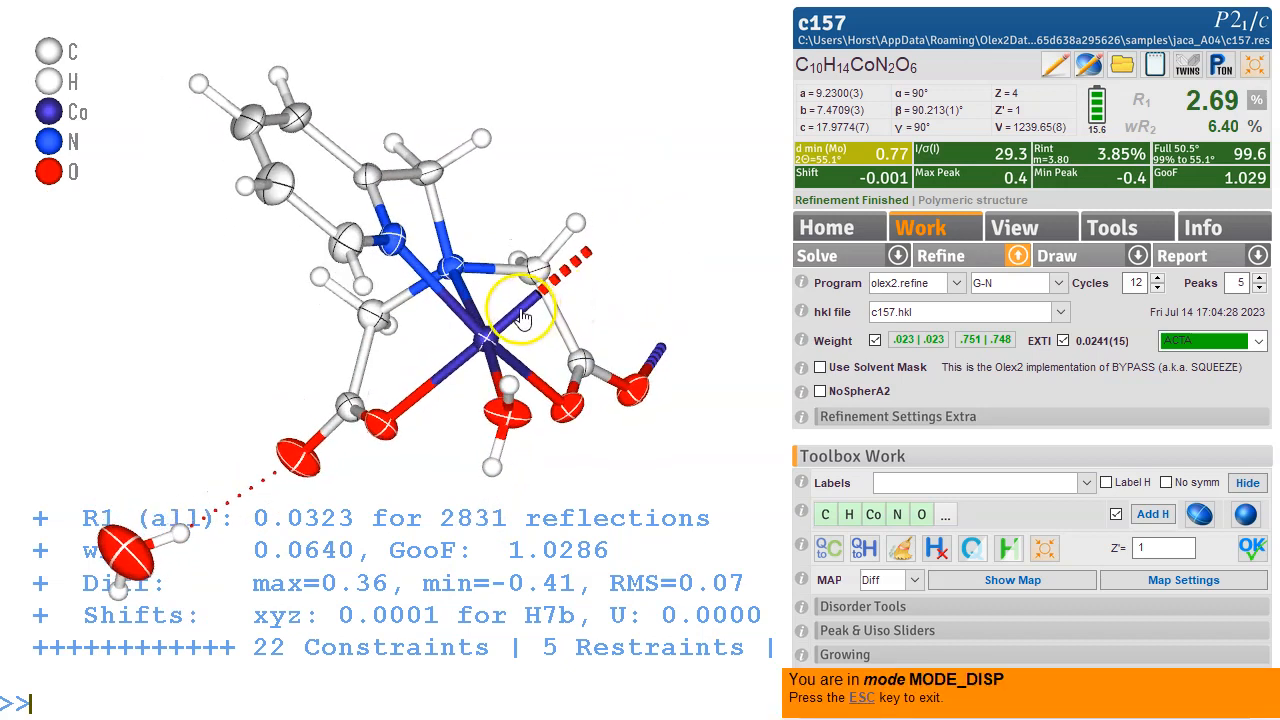
left_click(521, 310)
middle_click_drag(662, 202, 547, 277)
right_click_drag(612, 230, 431, 55)
left_click_drag(567, 197, 505, 232)
left_click_drag(400, 225, 399, 234)
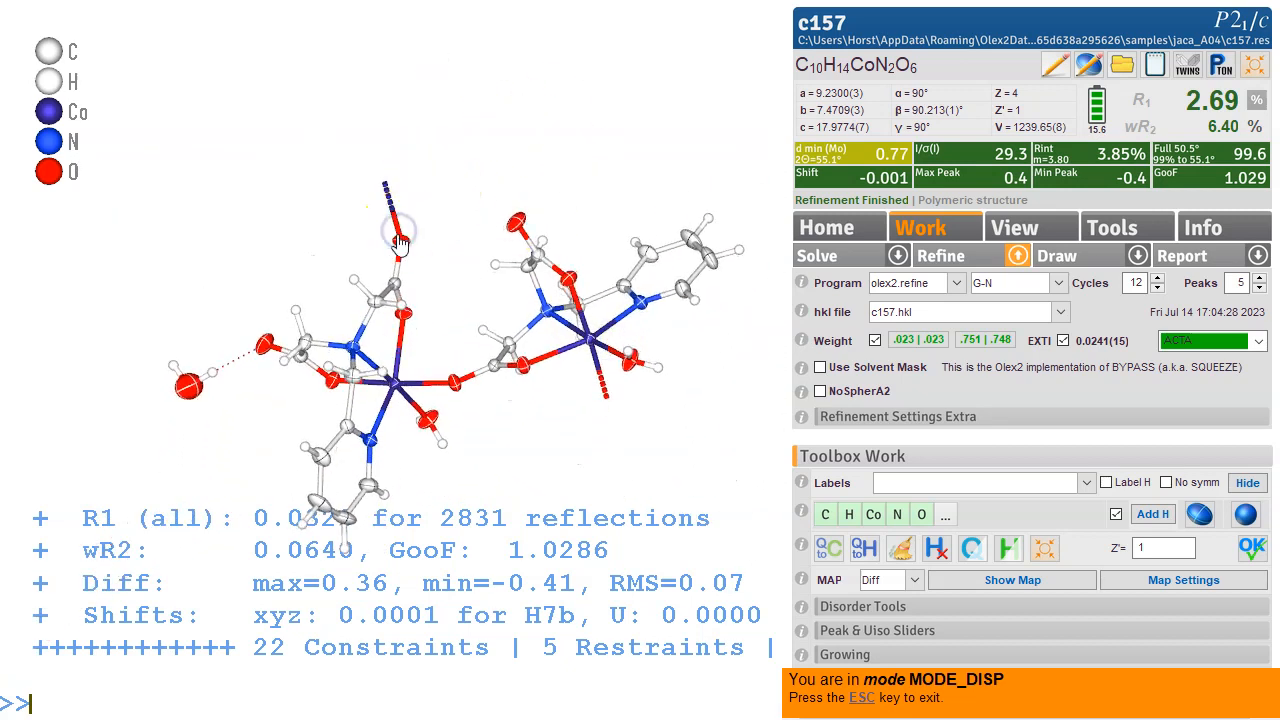
Grow two more units of the polymer from the open bonds on the carboxylate oxygens and leave grow mode.
left_click(398, 235)
mouse_move(482, 188)
left_mouse_down()
mouse_move(514, 206)
mouse_move(503, 180)
left_mouse_up()
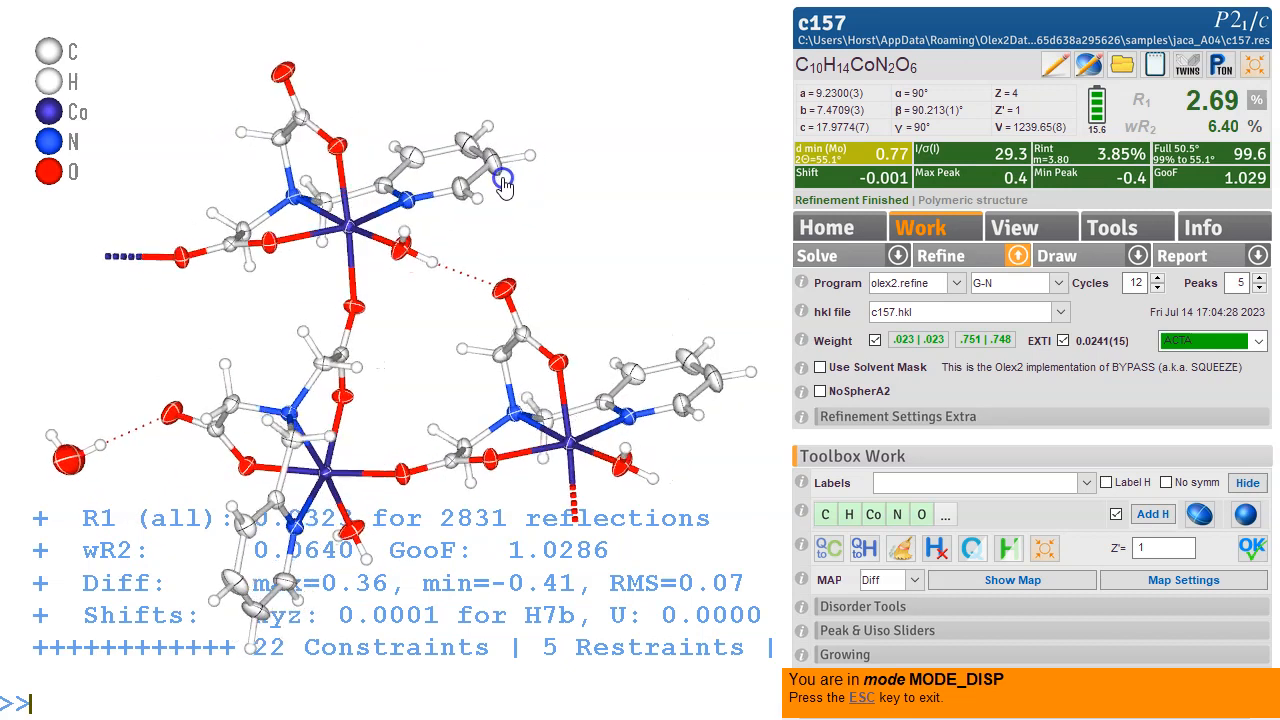
left_click(125, 256)
mouse_move(602, 207)
left_mouse_down()
mouse_move(638, 175)
mouse_move(610, 212)
left_mouse_up()
key("Escape")
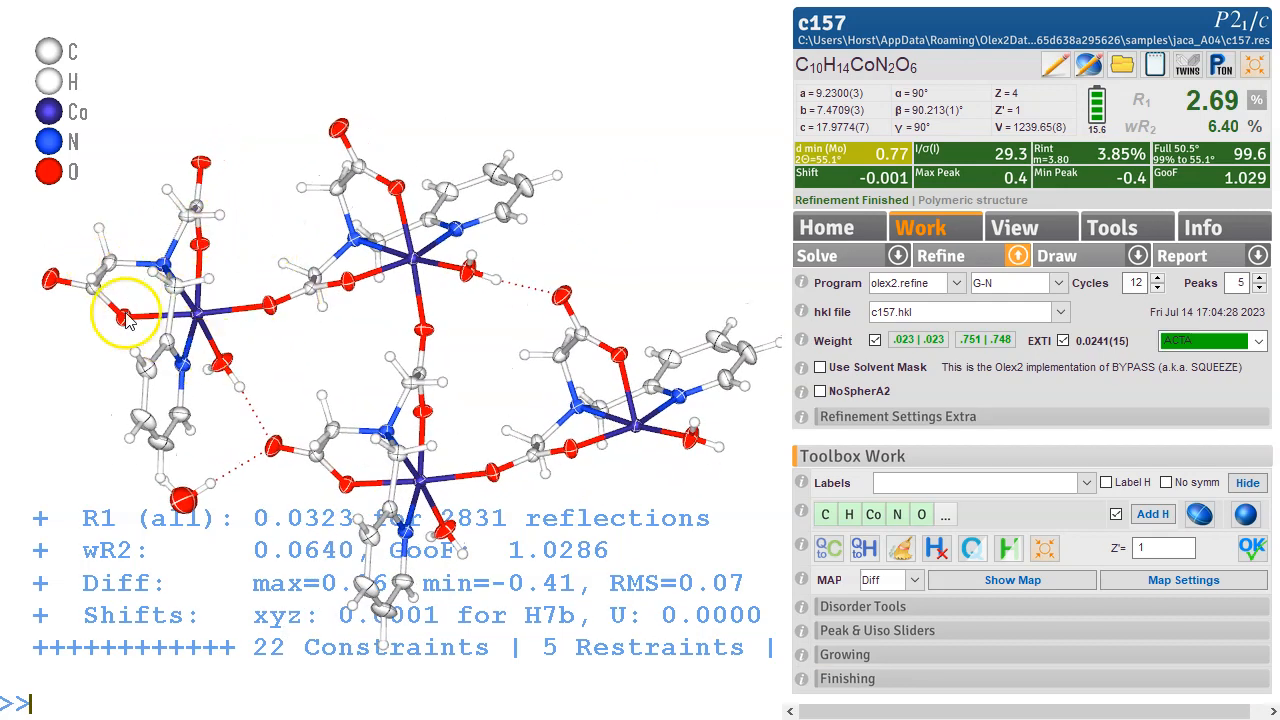
Inspect the grown polymer, select the cobalt atom of an outer unit, and set Mode Grow to Shells.
left_click_drag(357, 323, 318, 272)
left_click_drag(686, 309, 691, 249)
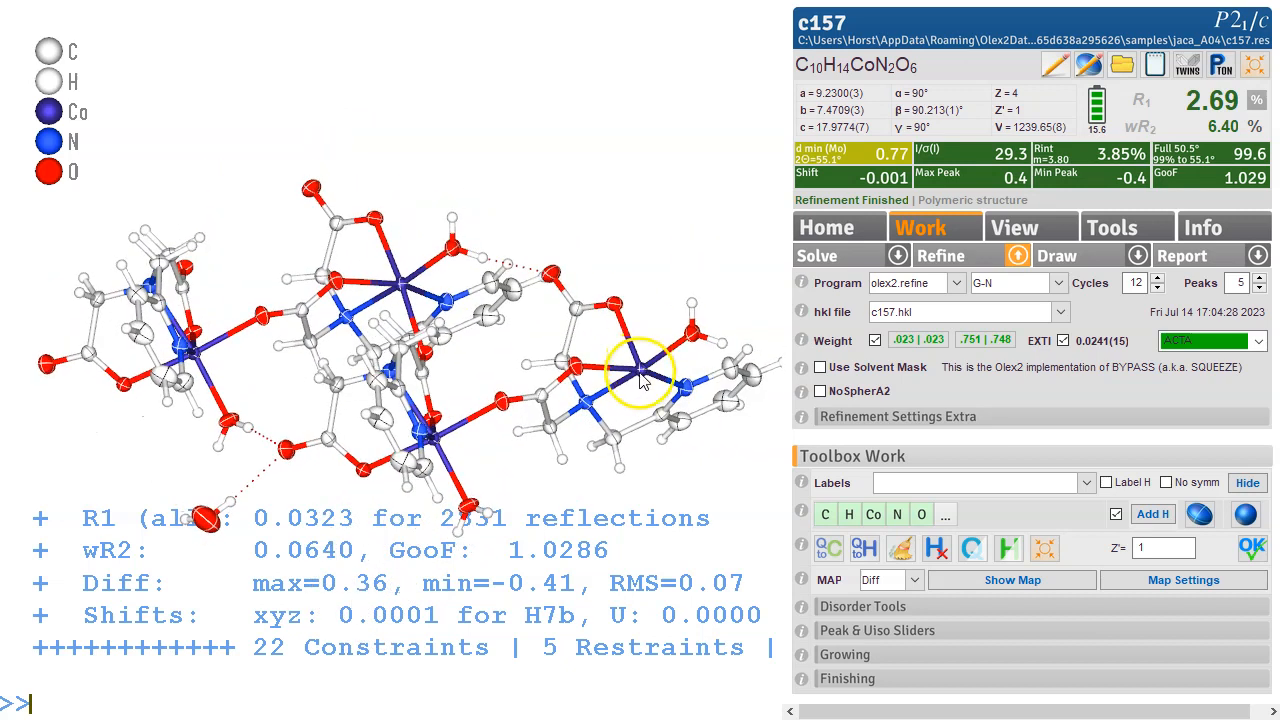
left_click(641, 372)
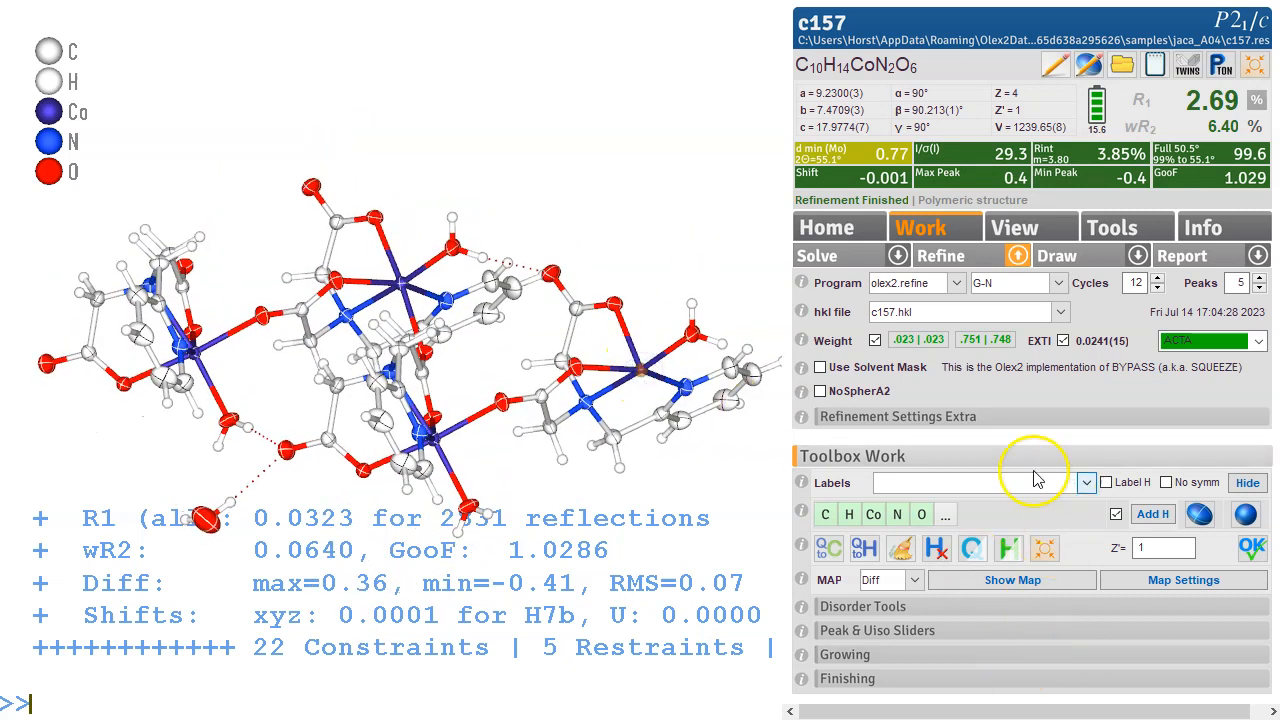
scroll(1033, 487, "down", 4)
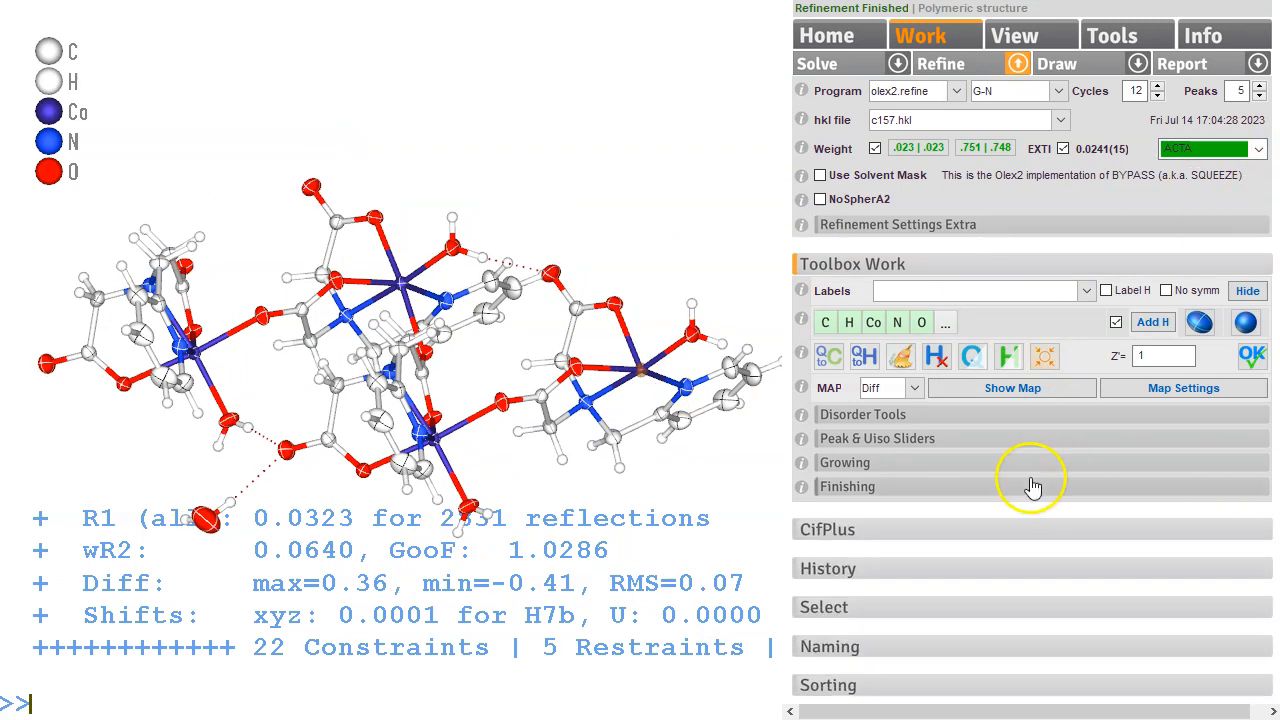
left_click(955, 468)
left_click(960, 466)
left_click(964, 468)
left_click(1100, 503)
left_click(1018, 580)
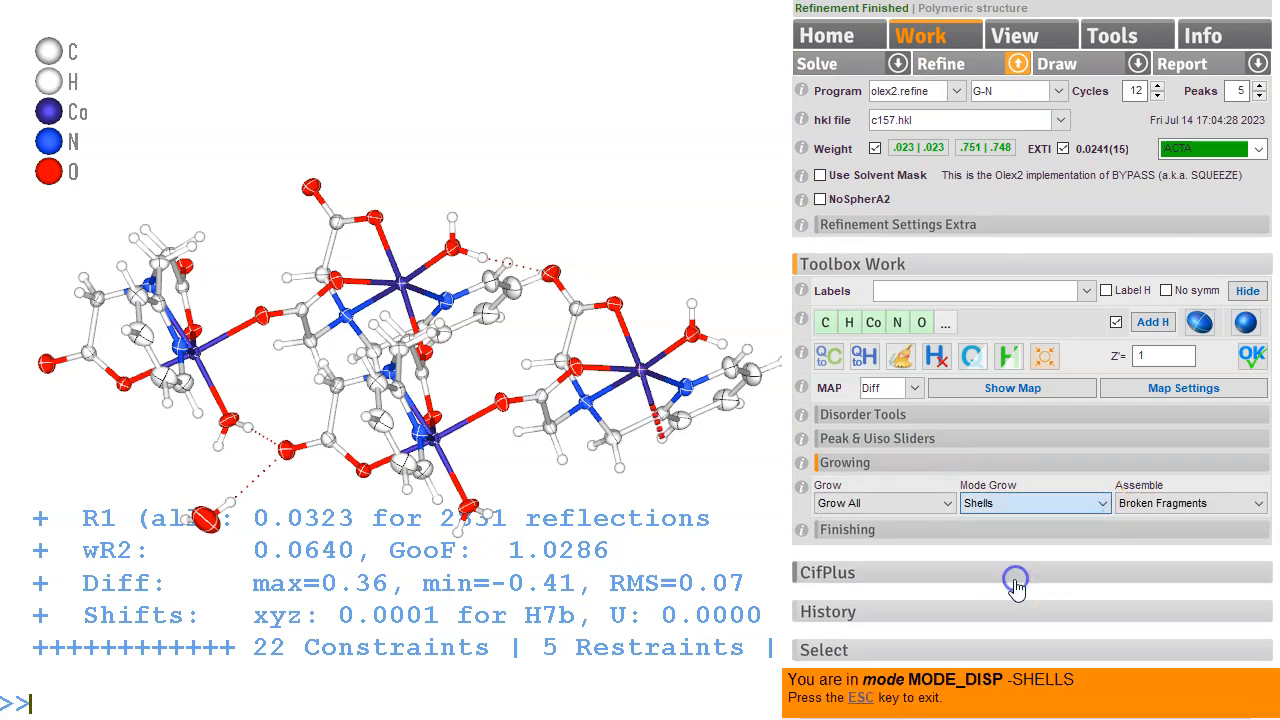
Grow the missing coordinated oxygen onto the outer cobalt atom in Shells mode and leave grow mode.
left_click(655, 402)
left_click_drag(701, 472, 709, 554)
key("Escape")
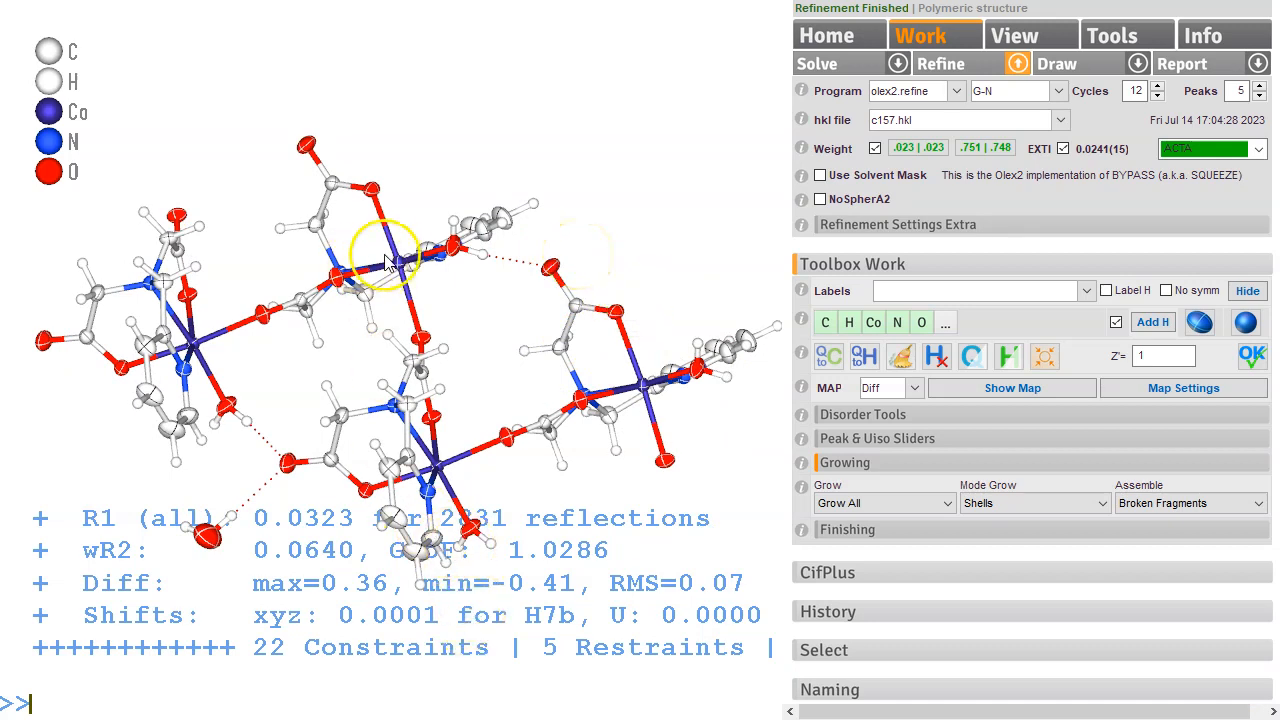
Display Auto coordination polyhedra around the cobalt atoms.
right_click_drag(395, 264, 398, 264)
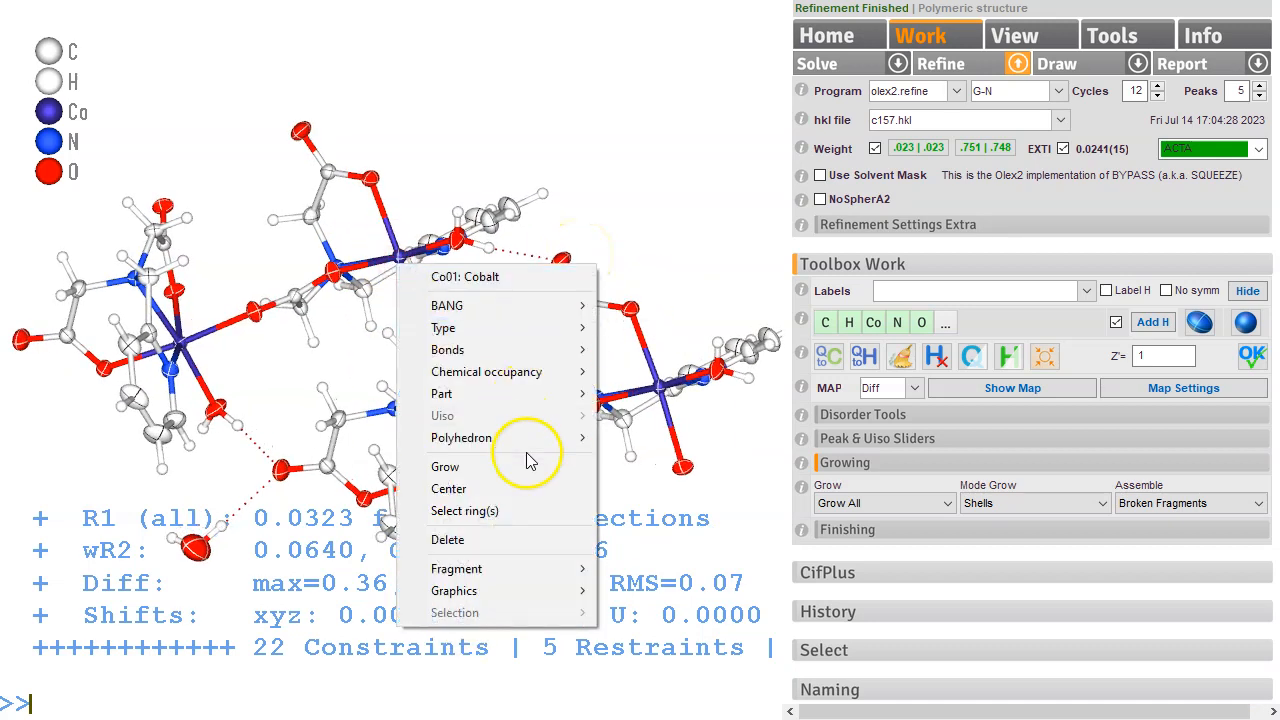
left_click(520, 438)
left_click(642, 459)
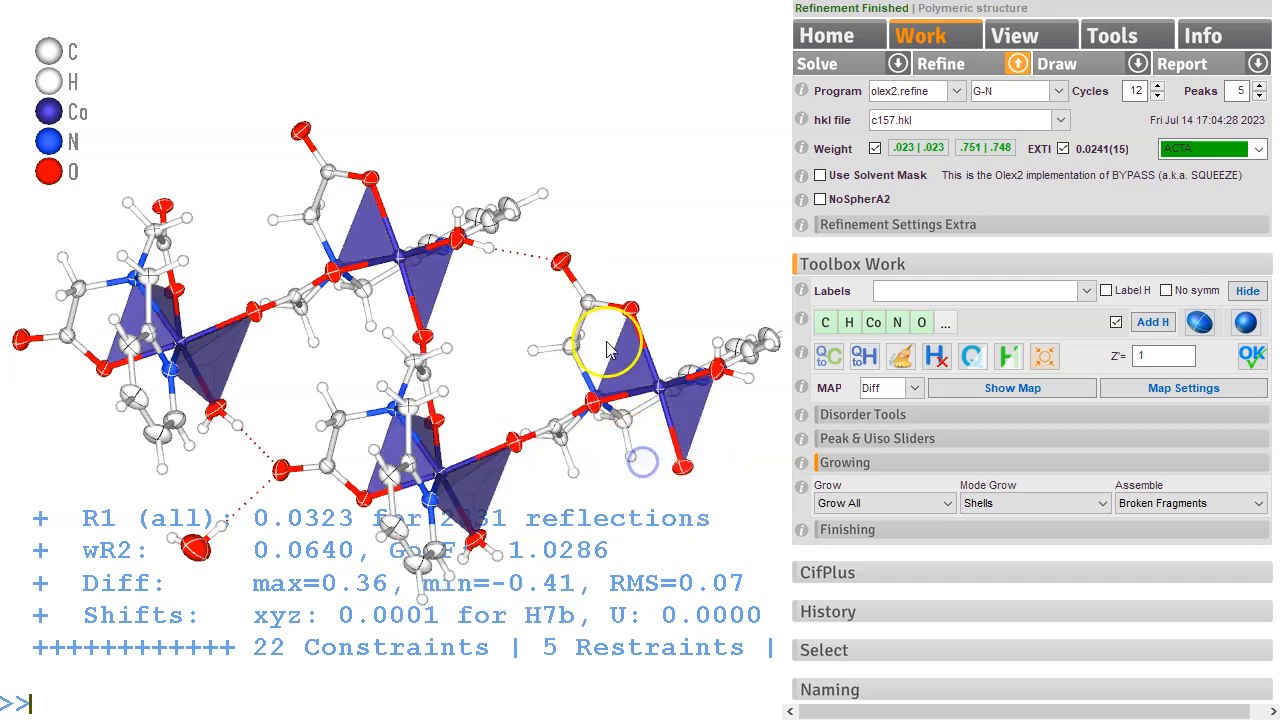
Set the polyhedron type of the cobalt atoms to Regular.
right_click(400, 260)
mouse_move(581, 441)
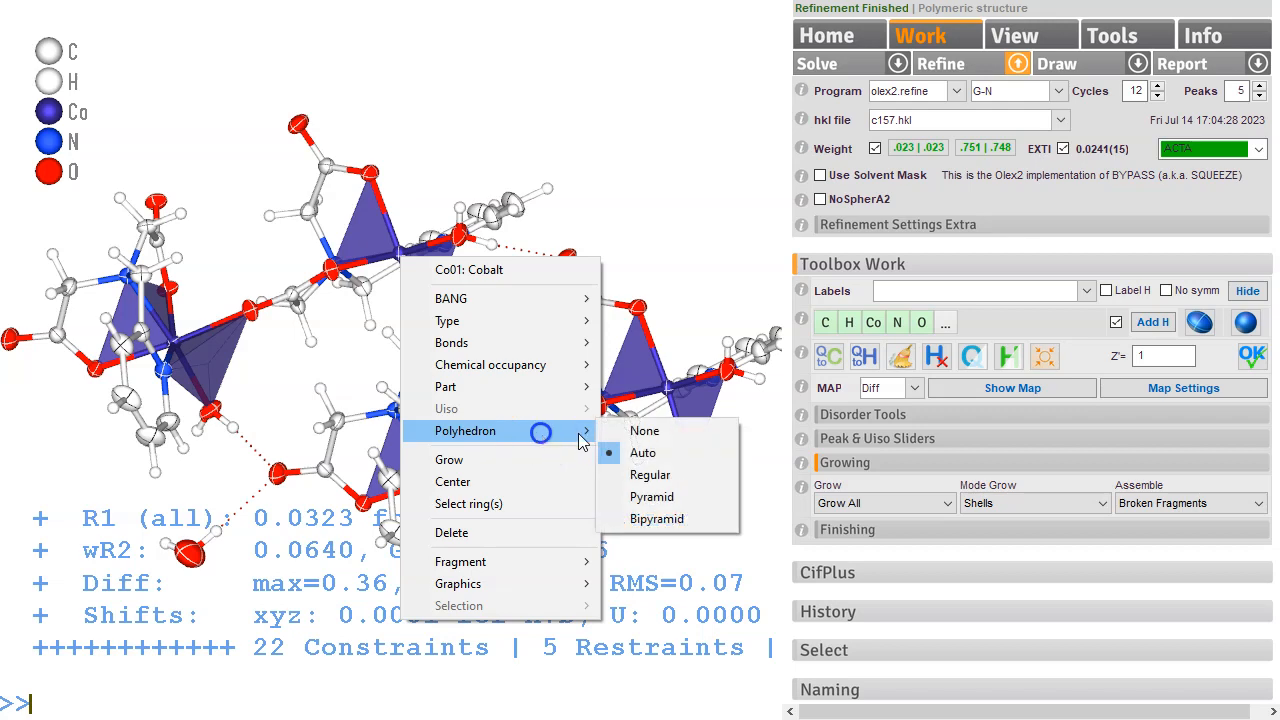
left_click(650, 475)
left_click_drag(560, 198, 650, 172)
mouse_move(632, 175)
left_mouse_down()
mouse_move(606, 149)
mouse_move(620, 160)
left_mouse_up()
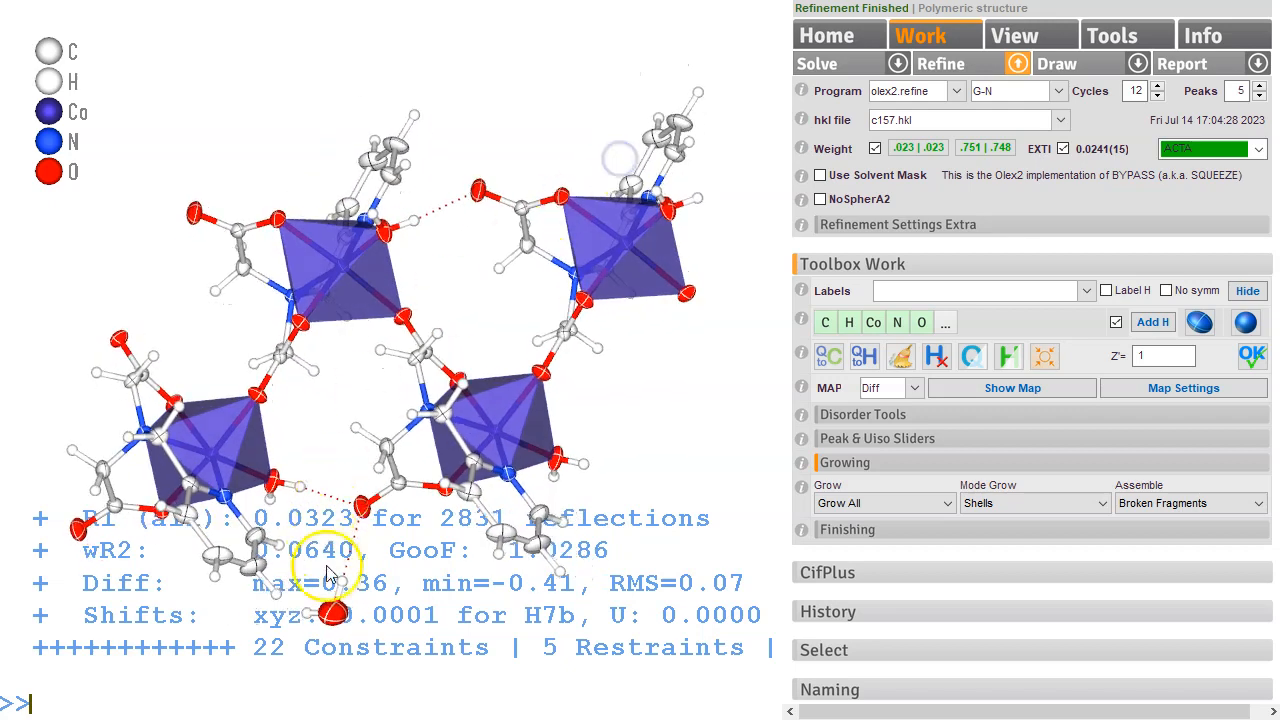
Extend the polymer with further symmetry-related units and water molecules by running the grow command.
left_click_drag(371, 583, 413, 543)
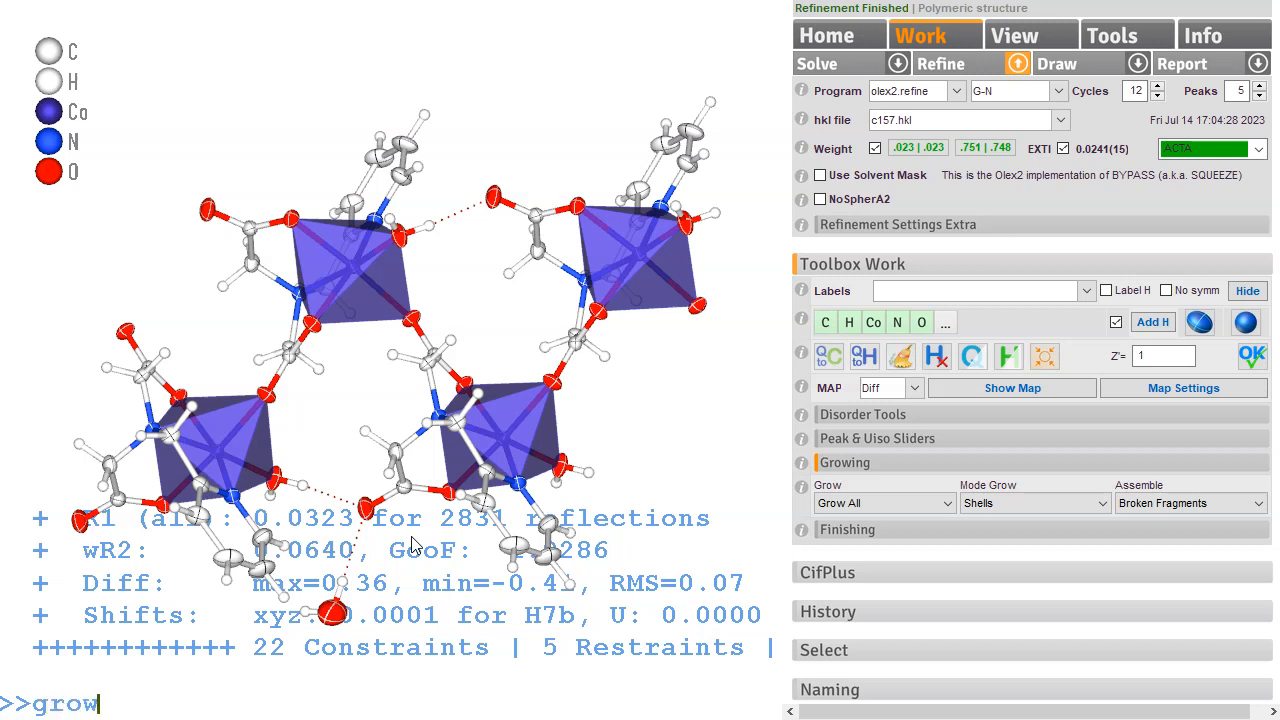
key("Return")
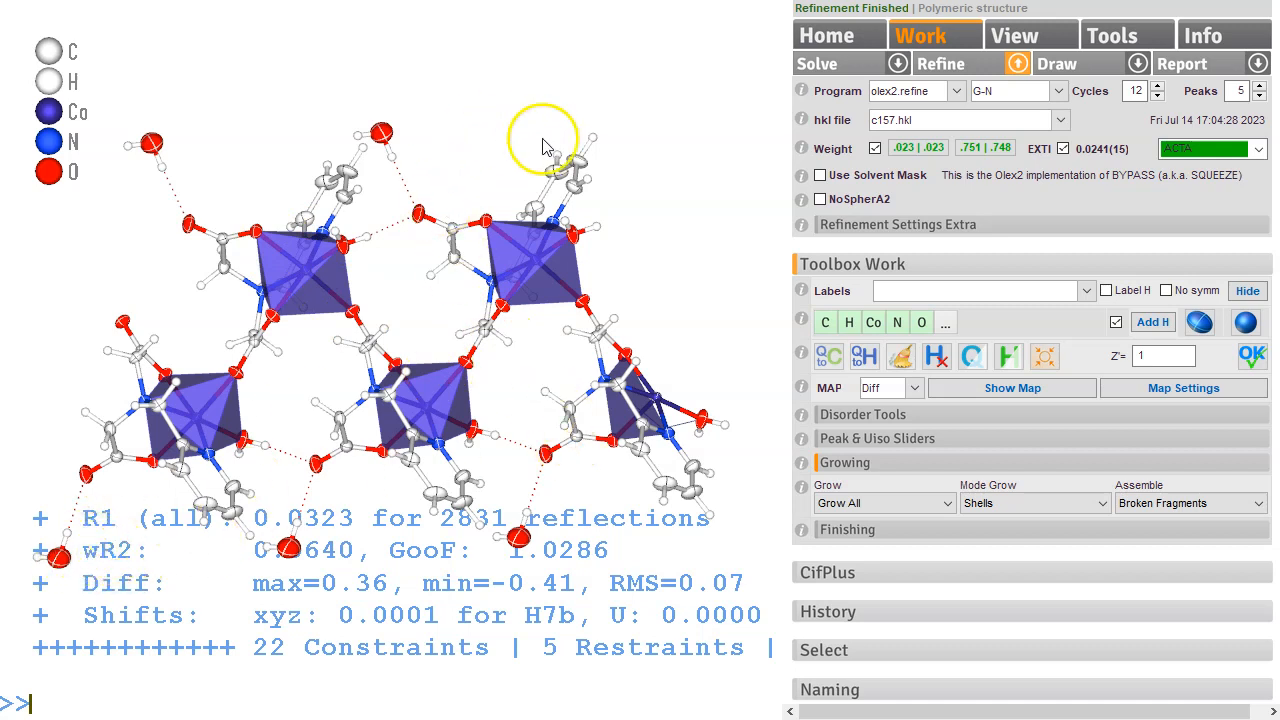
left_click_drag(628, 155, 666, 163)
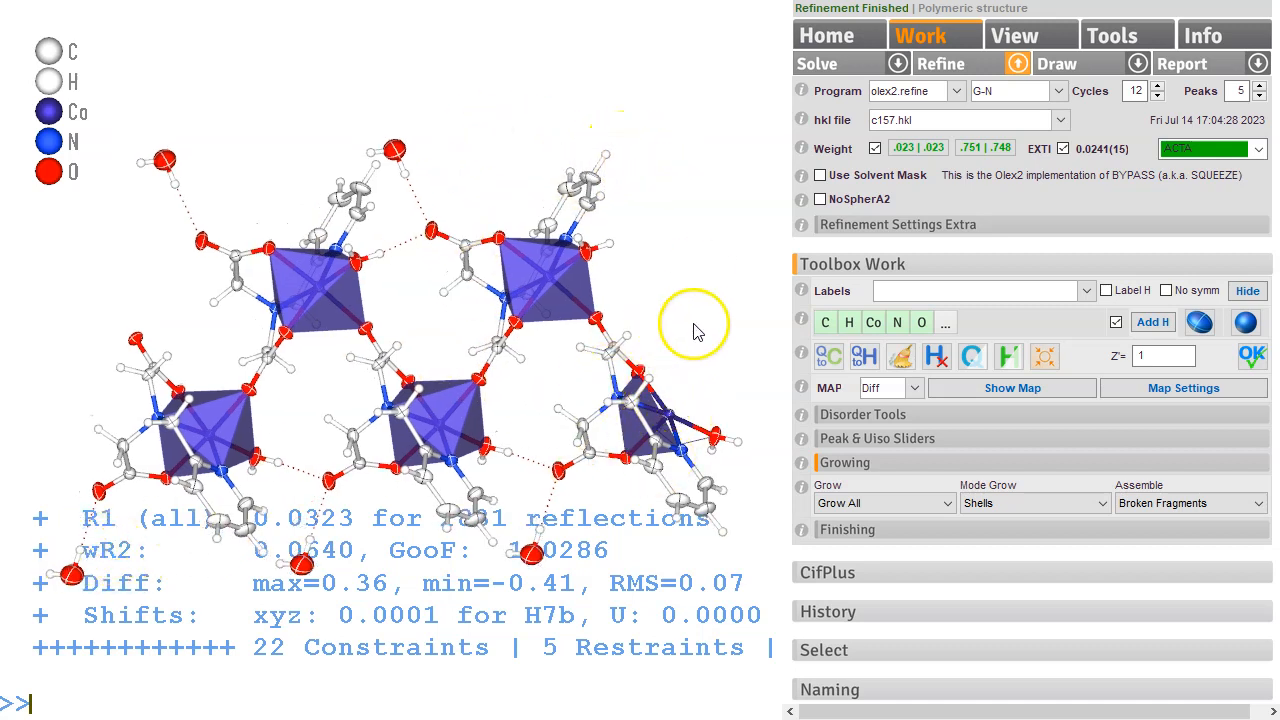
left_click_drag(694, 320, 668, 347)
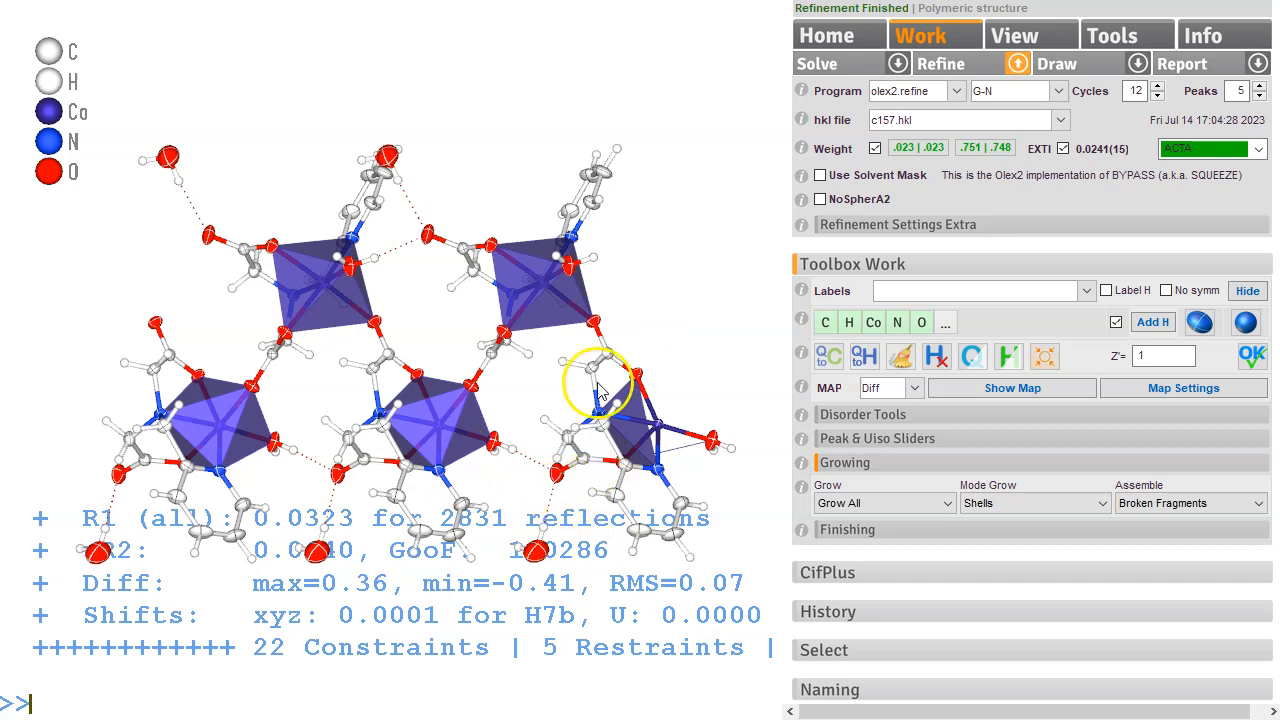
left_click_drag(706, 350, 713, 327)
Complete the coordination shell of the newly grown outer cobalt atom with Mode Grow set to Shells and leave the mode.
left_click(1100, 507)
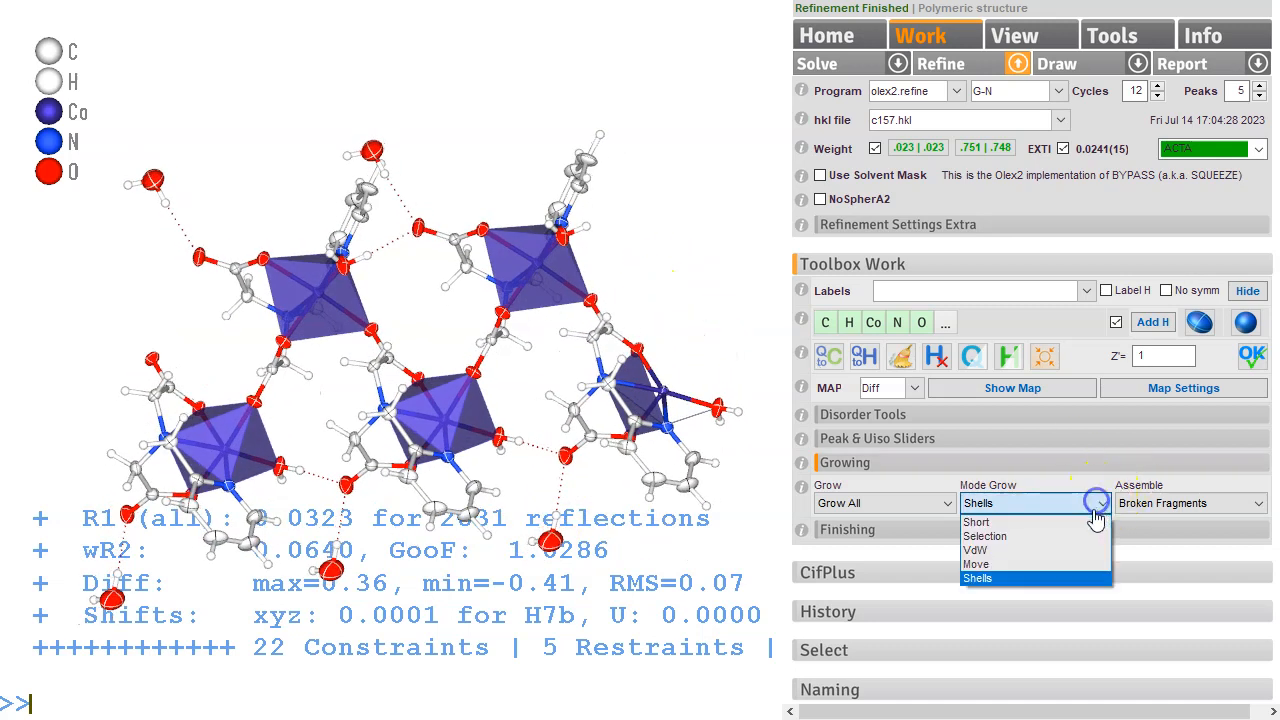
left_click(1026, 588)
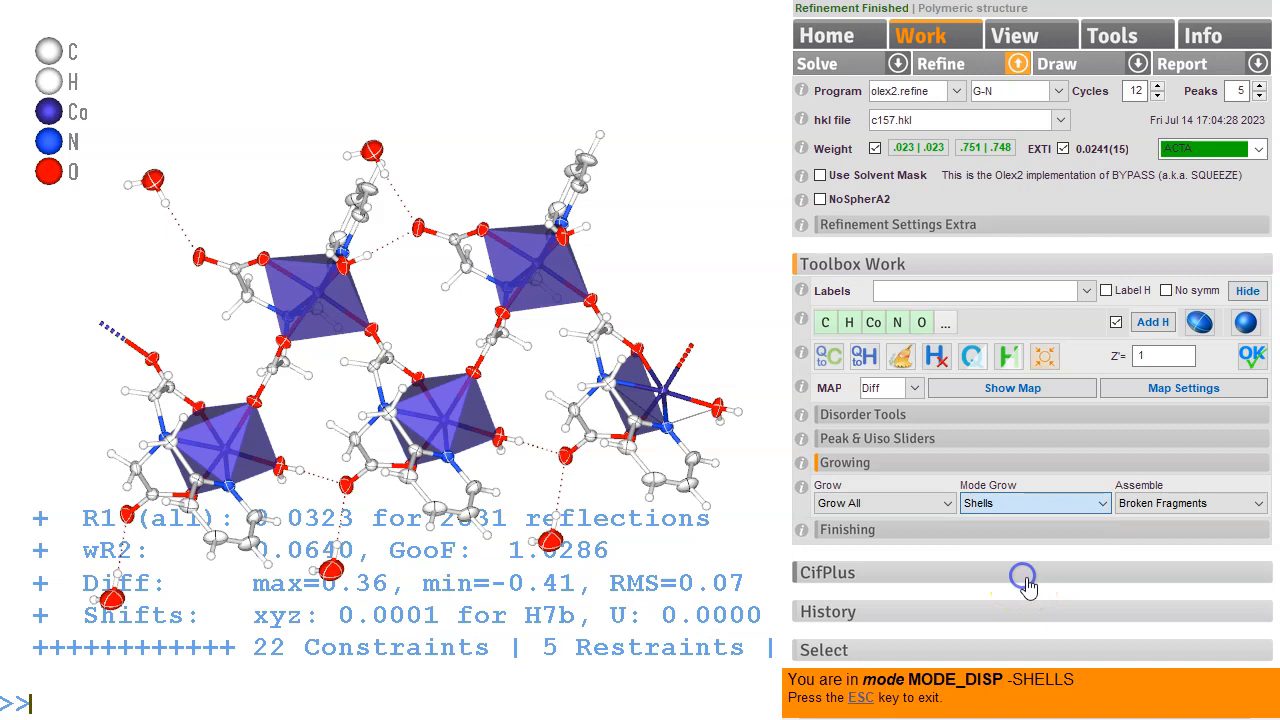
left_click(670, 390)
key("Escape")
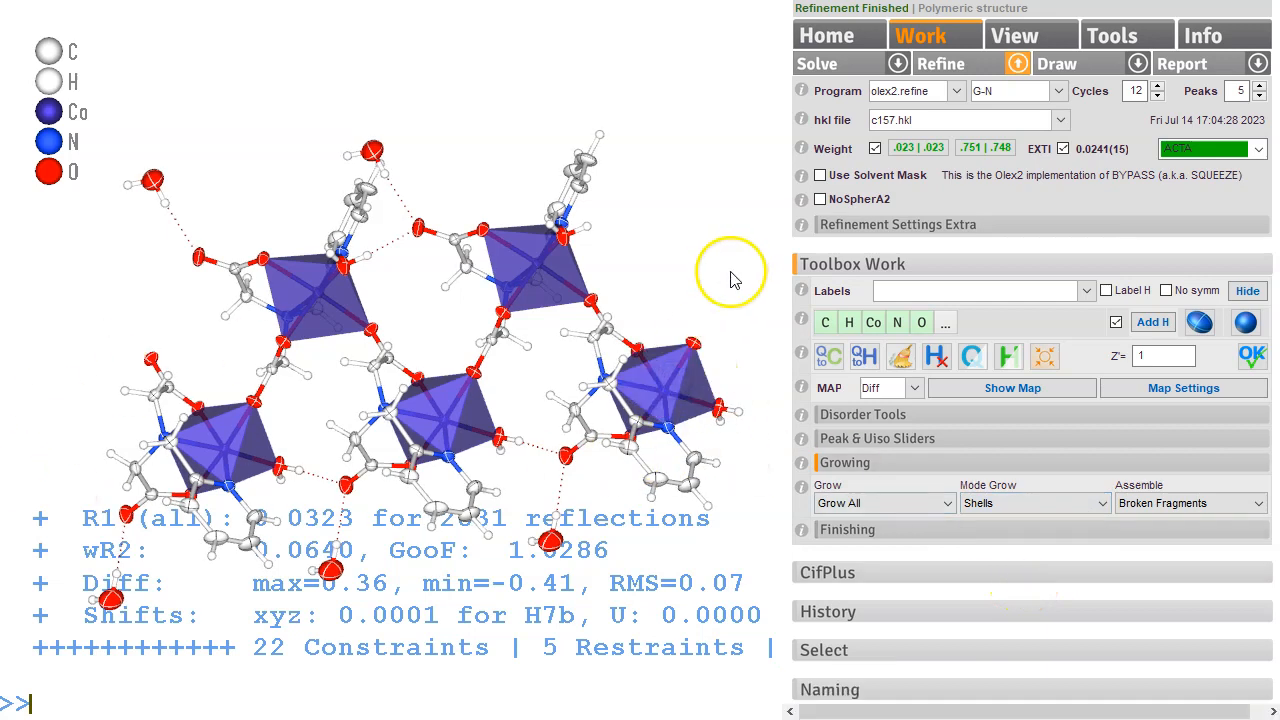
Collapse the Toolbox Work section and inspect the grown polymer with its cobalt polyhedra.
left_click_drag(724, 283, 696, 176)
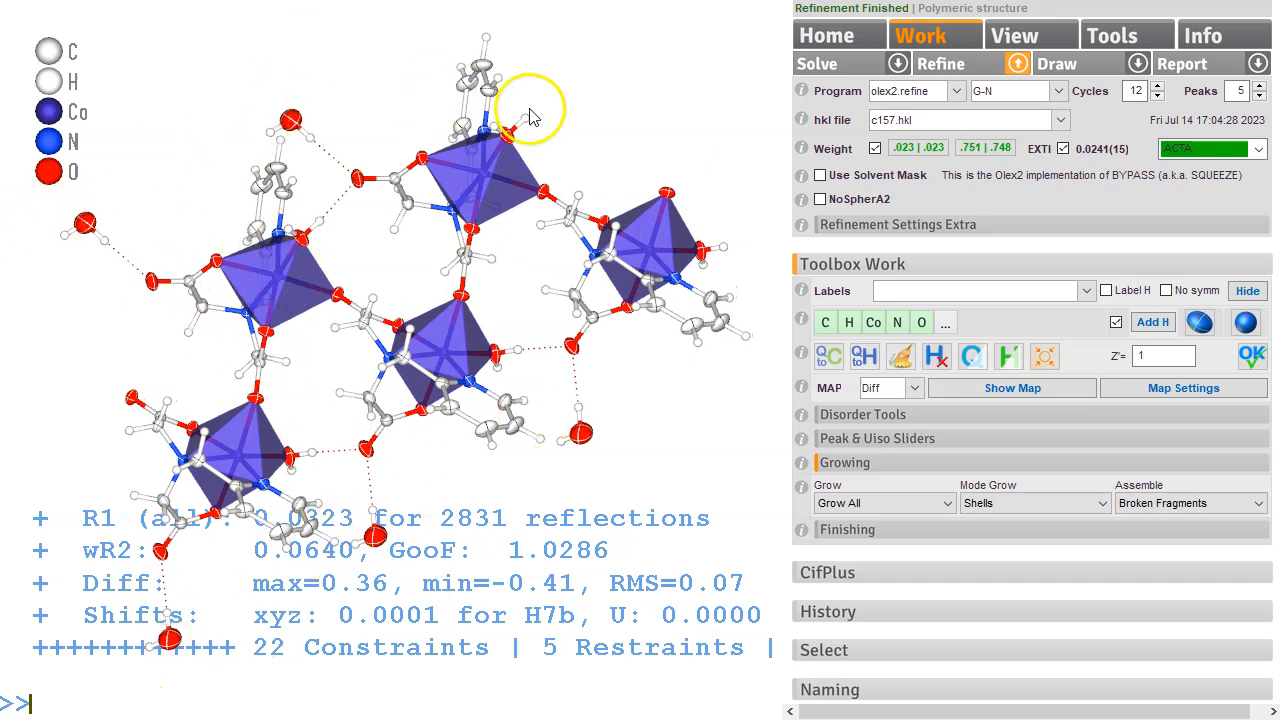
left_click(700, 445)
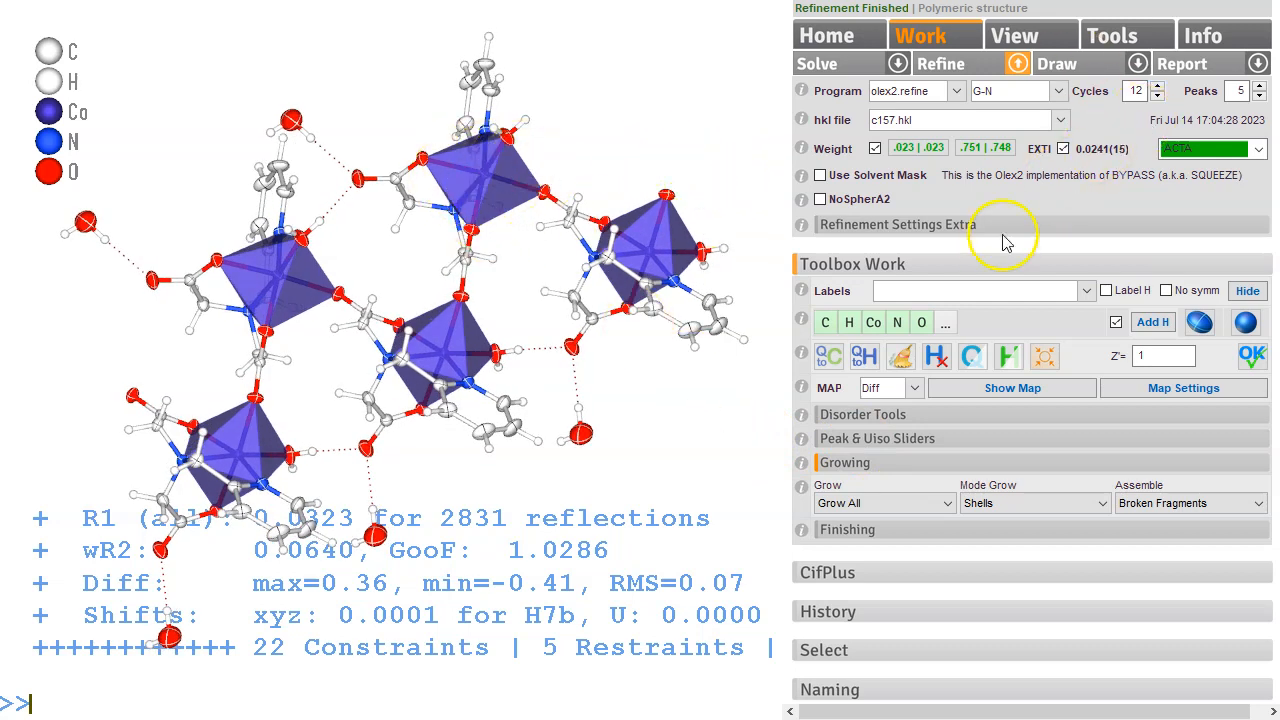
left_click(990, 265)
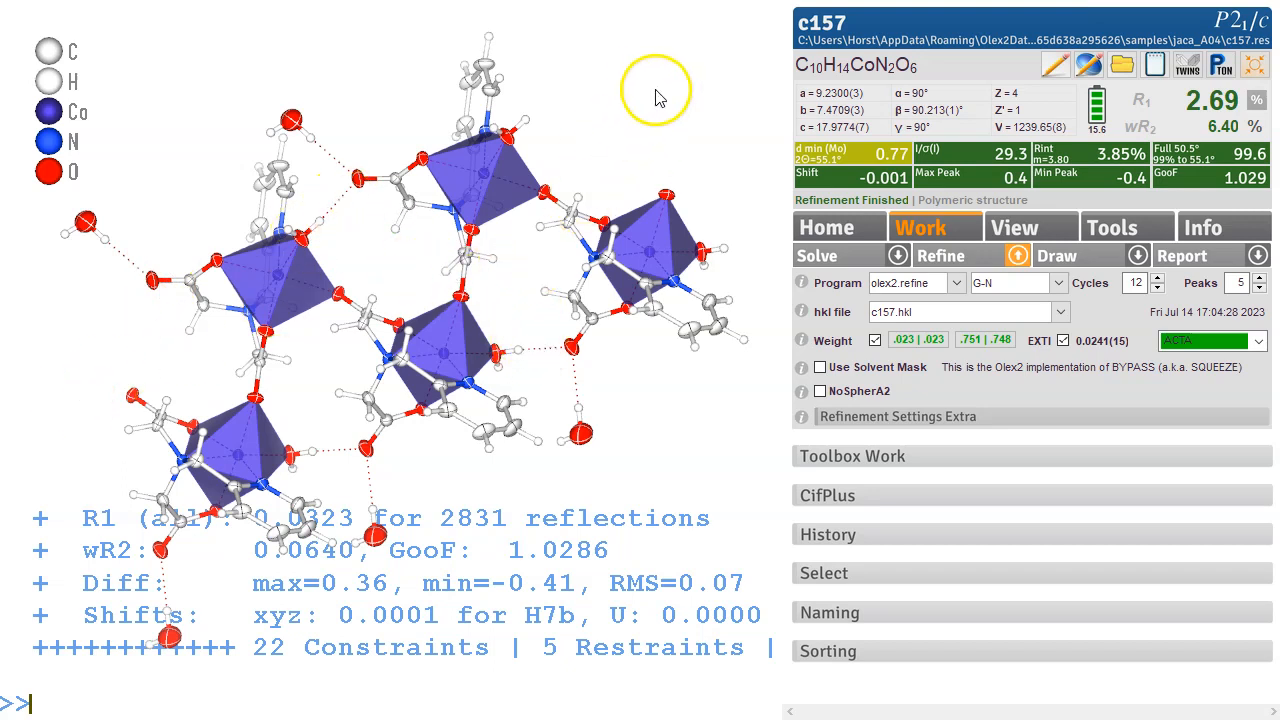
left_click_drag(632, 90, 675, 135)
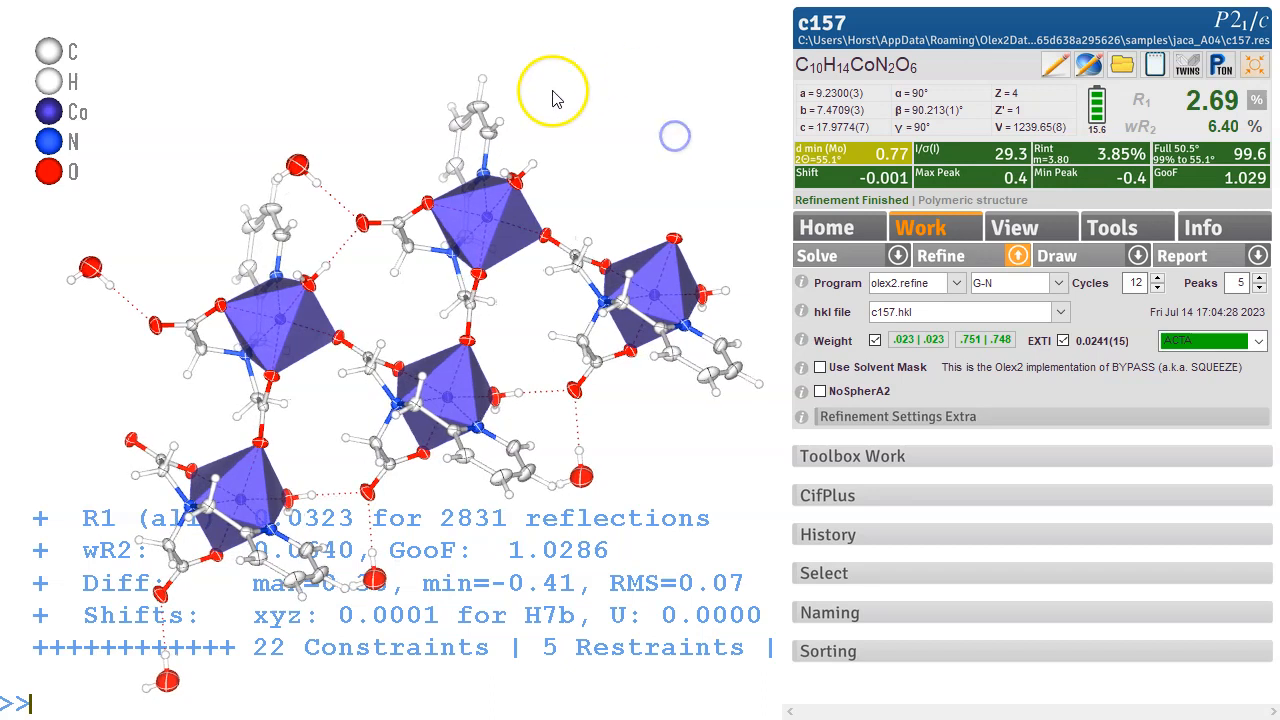
mouse_move(663, 182)
left_mouse_down()
mouse_move(665, 205)
mouse_move(655, 176)
left_mouse_up()
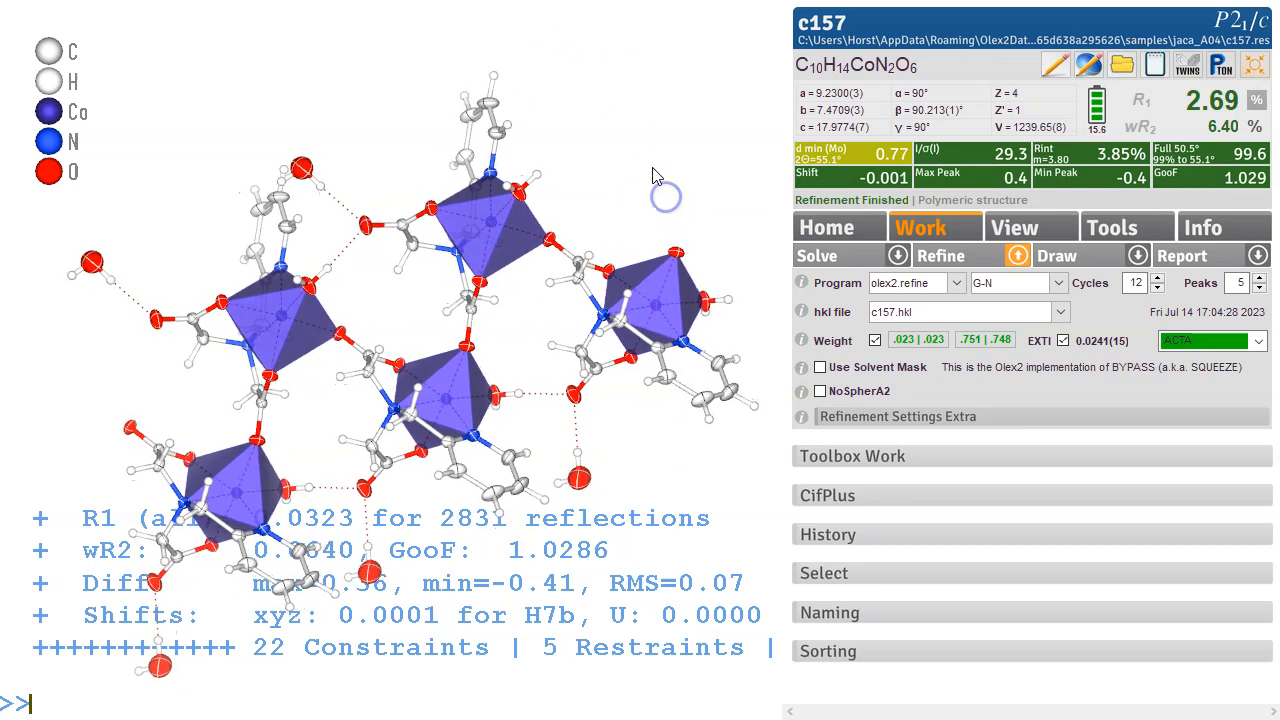
Toggle the unit cell display with the cell command.
key("Return")
left_click_drag(520, 190, 567, 181)
type("cell")
key("Return")
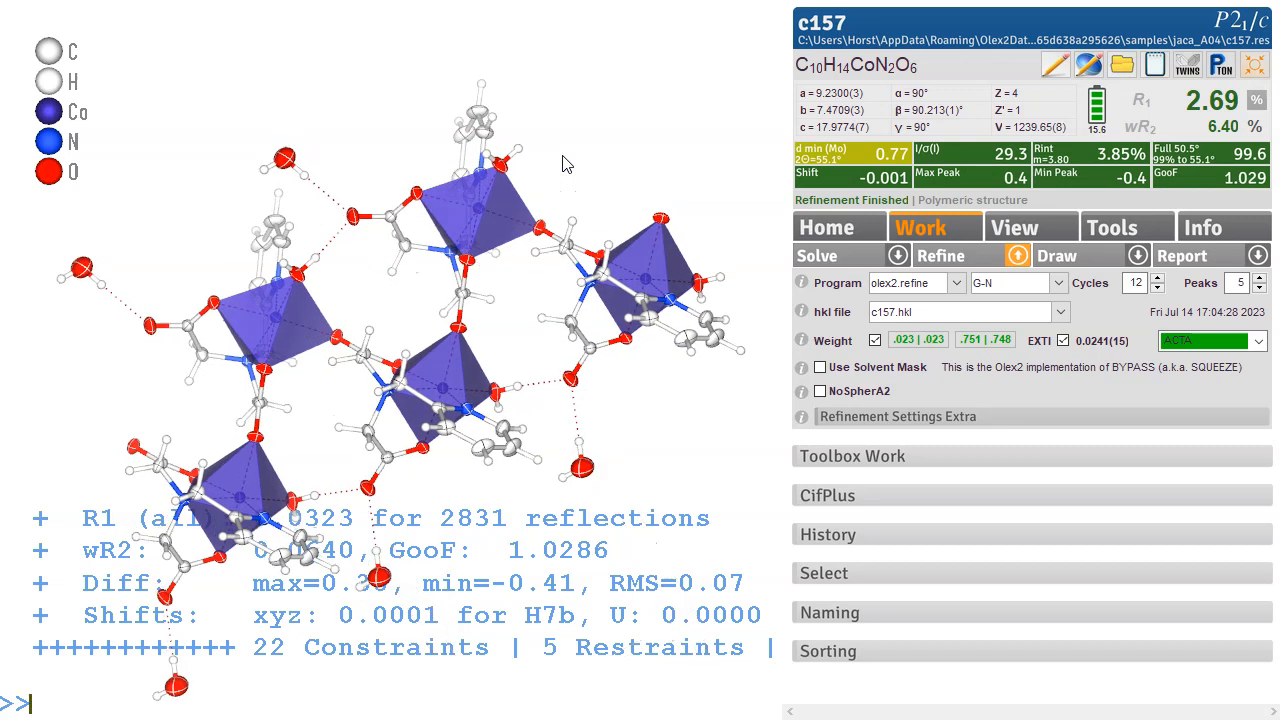
middle_click_drag(515, 61, 528, 62)
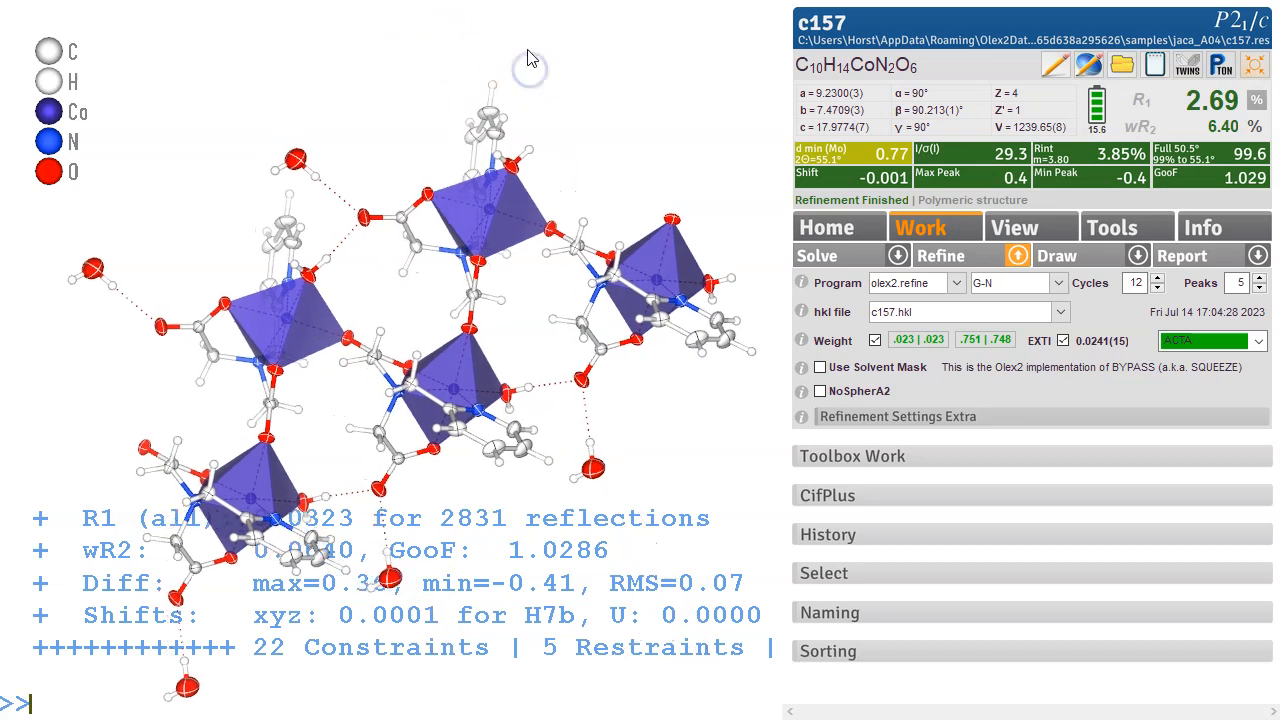